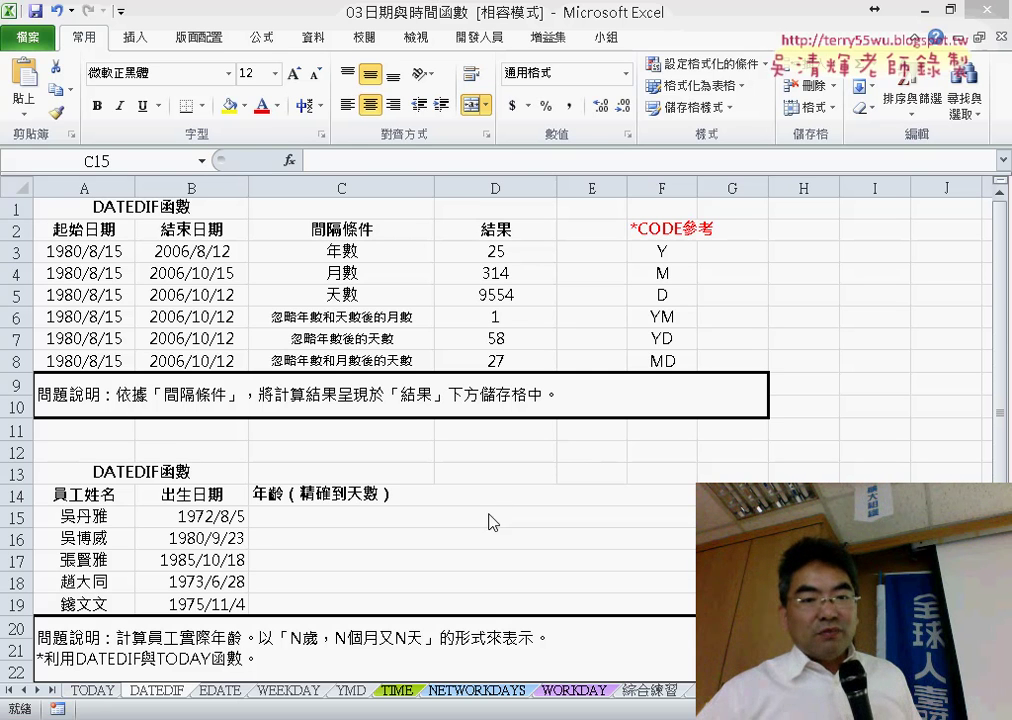
- Enter =DATEDIF(B15,TODAY(),"Y") in C15 so it shows the first employee's age, 44
left_click(492, 521)
scroll(578, 505, "down", 2)
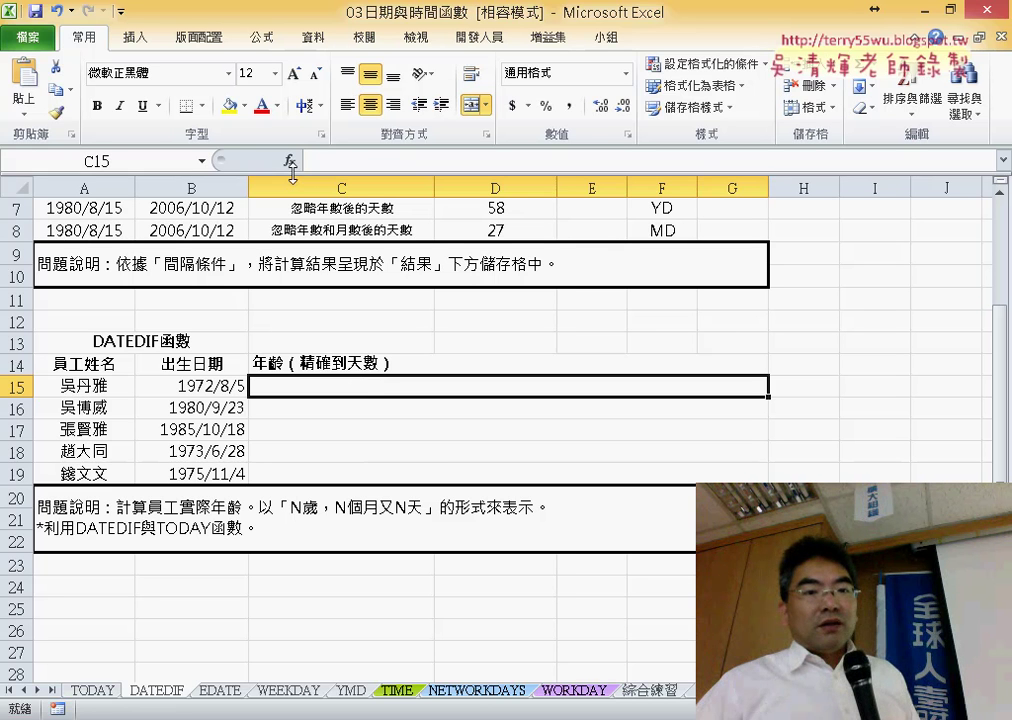
left_click(330, 162)
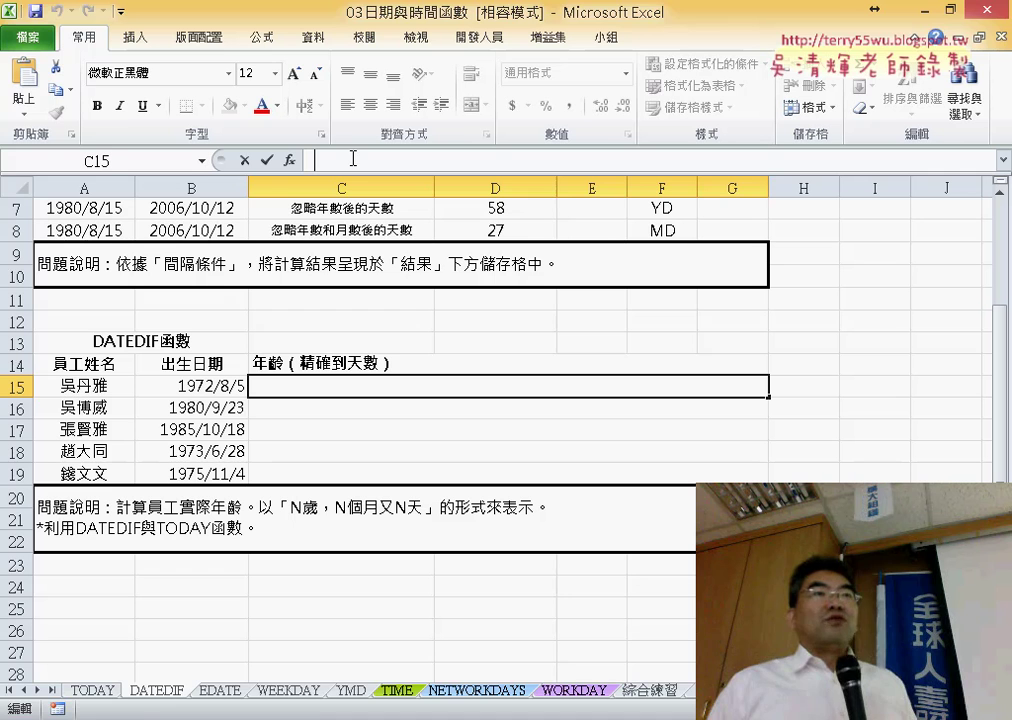
type("=")
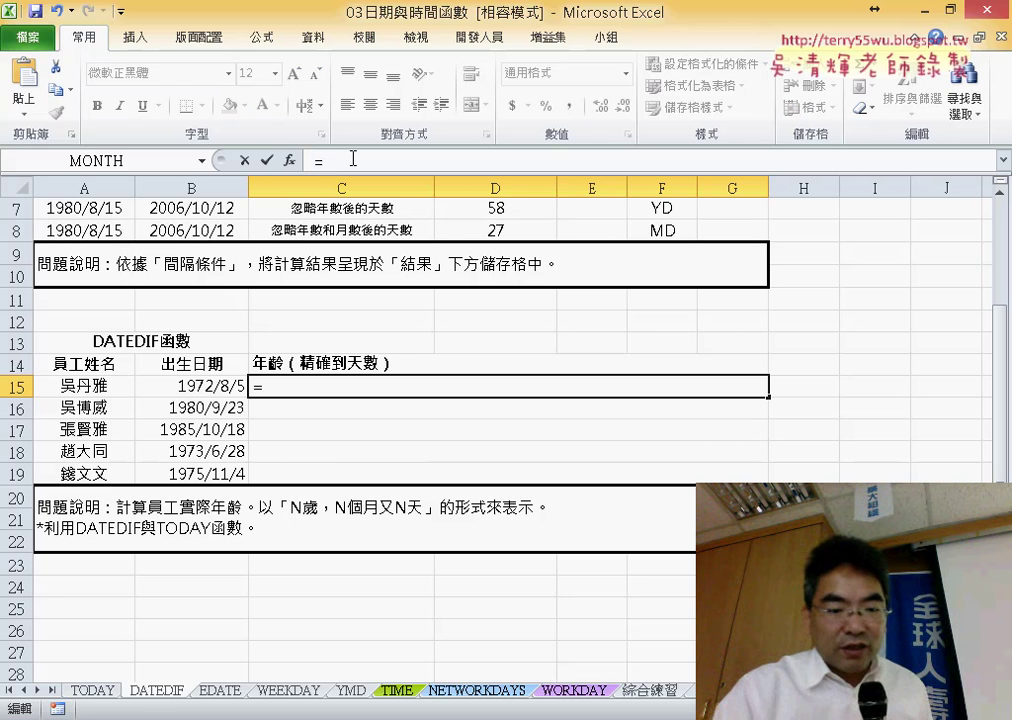
type("date")
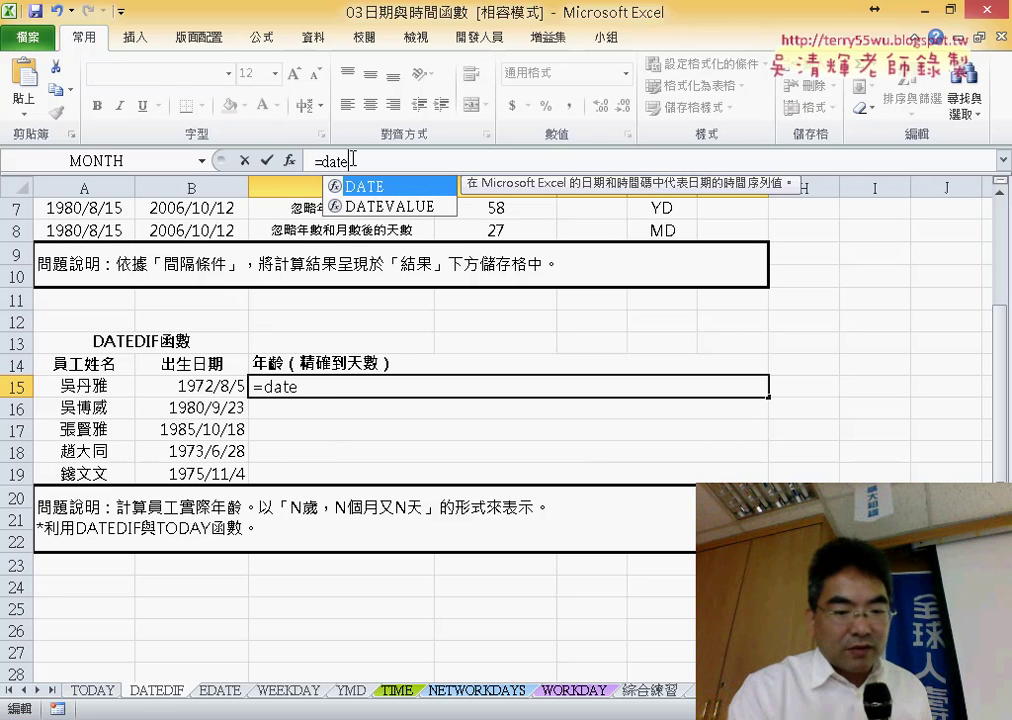
type("dif")
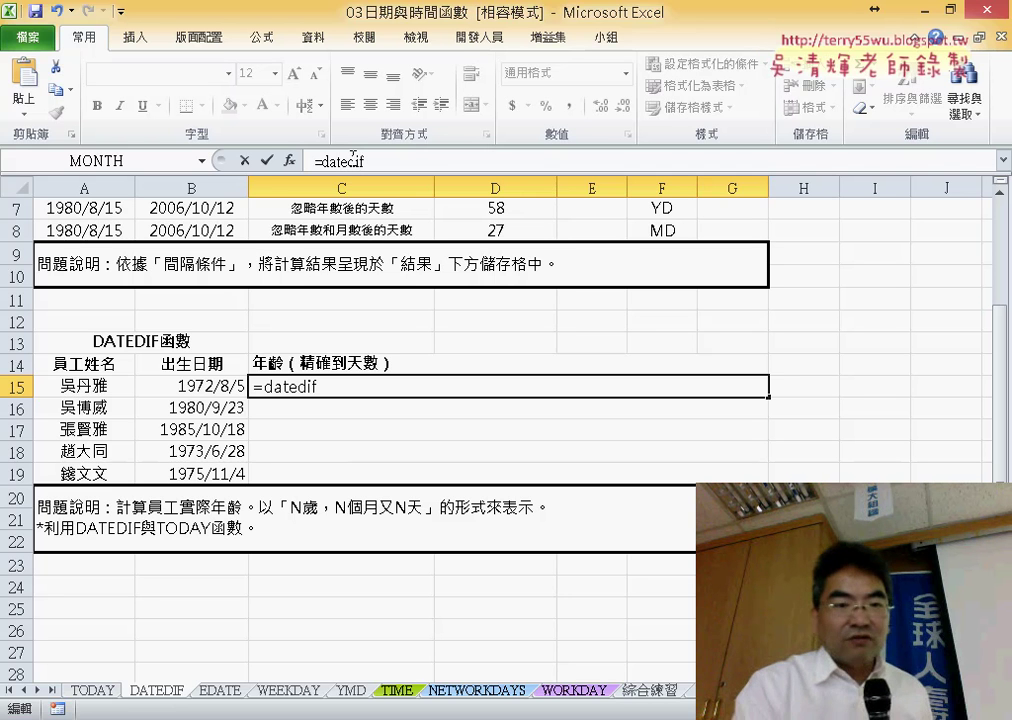
type("(")
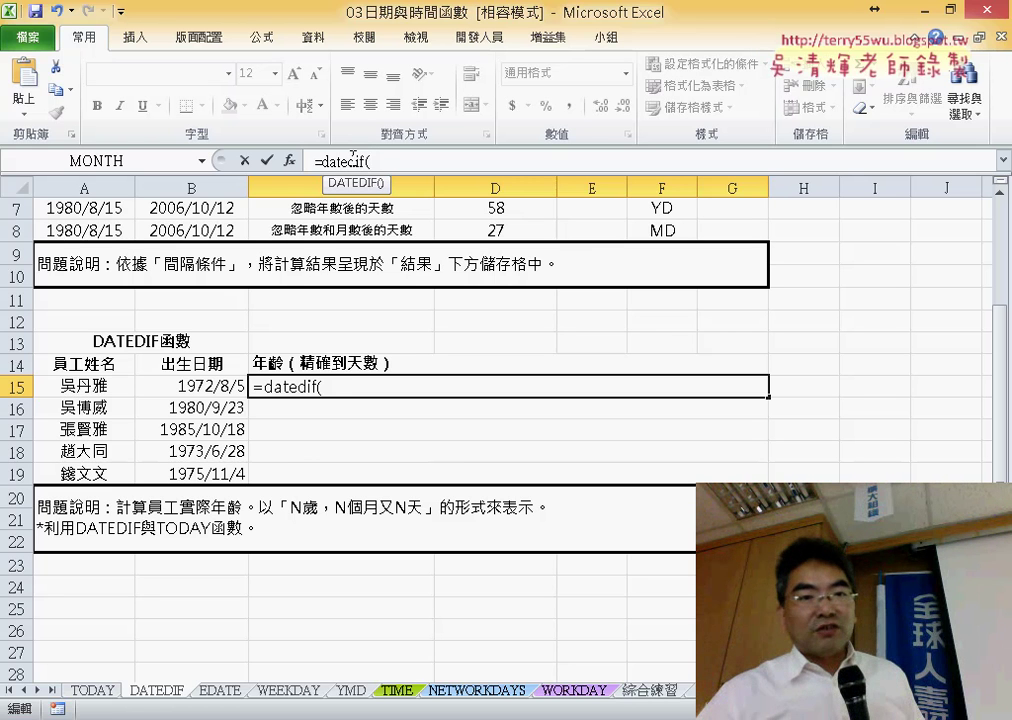
left_click(211, 388)
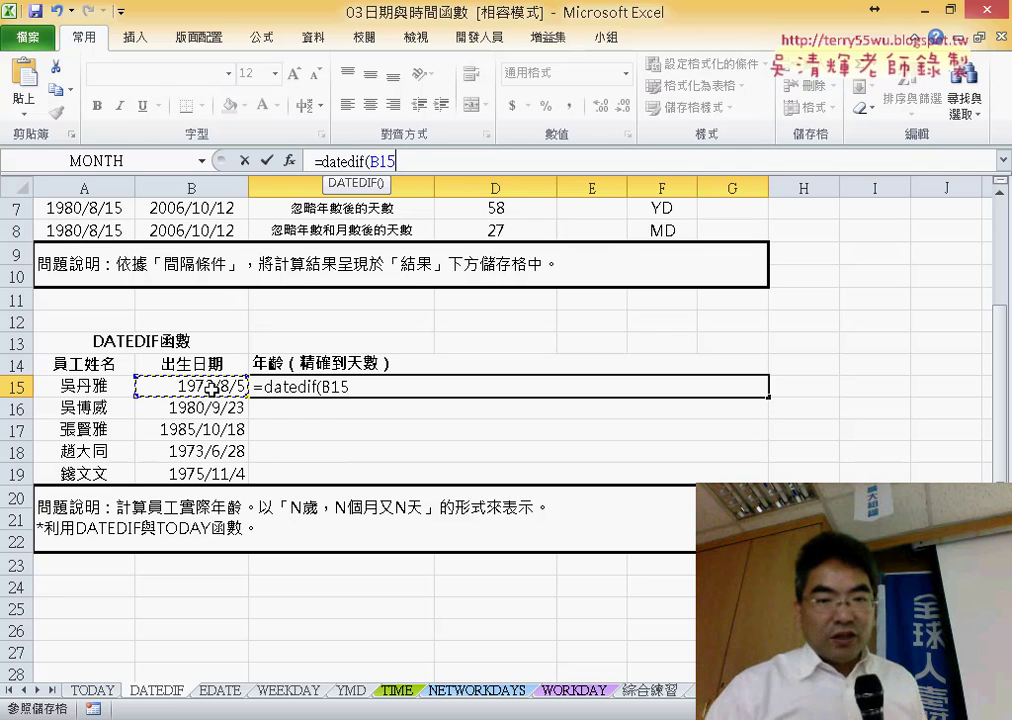
type(",")
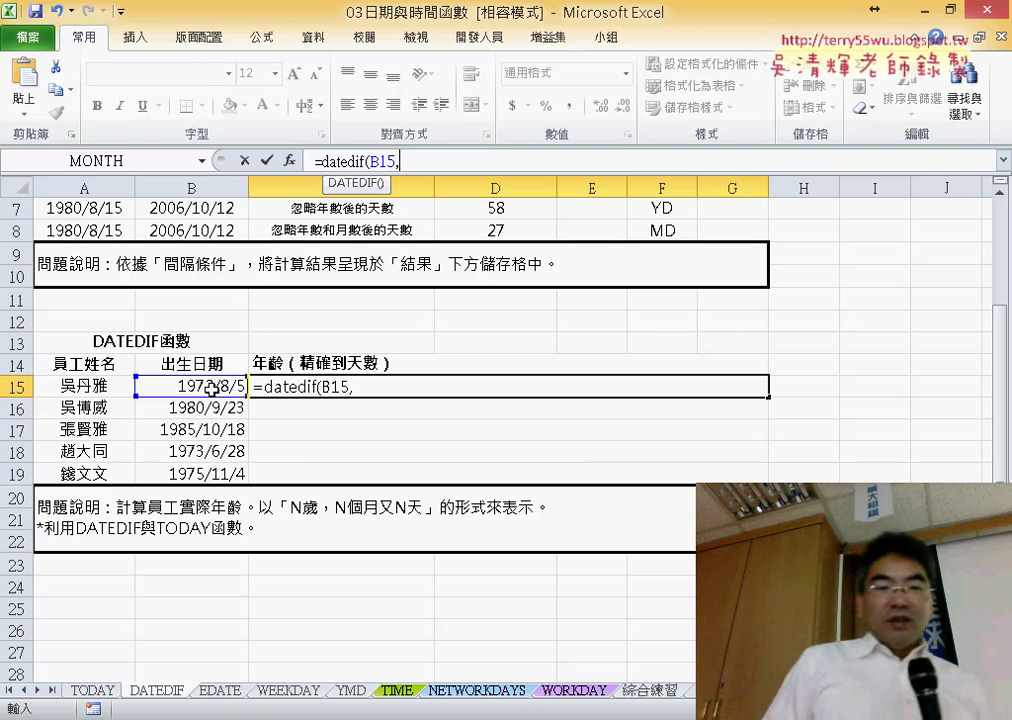
type("t")
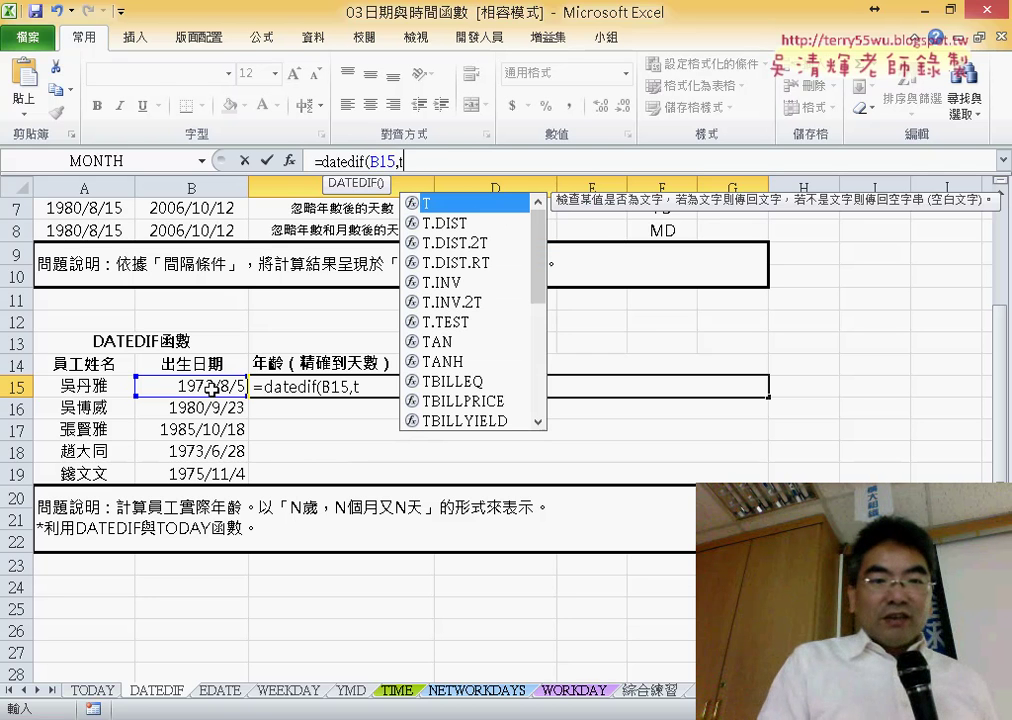
type("od")
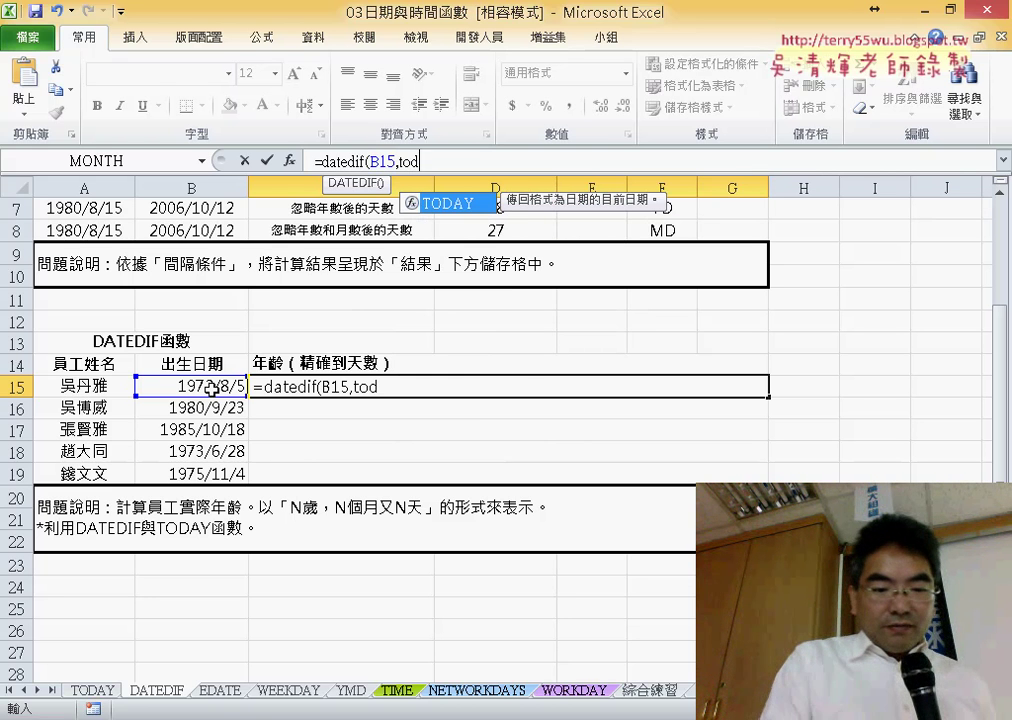
type("ay")
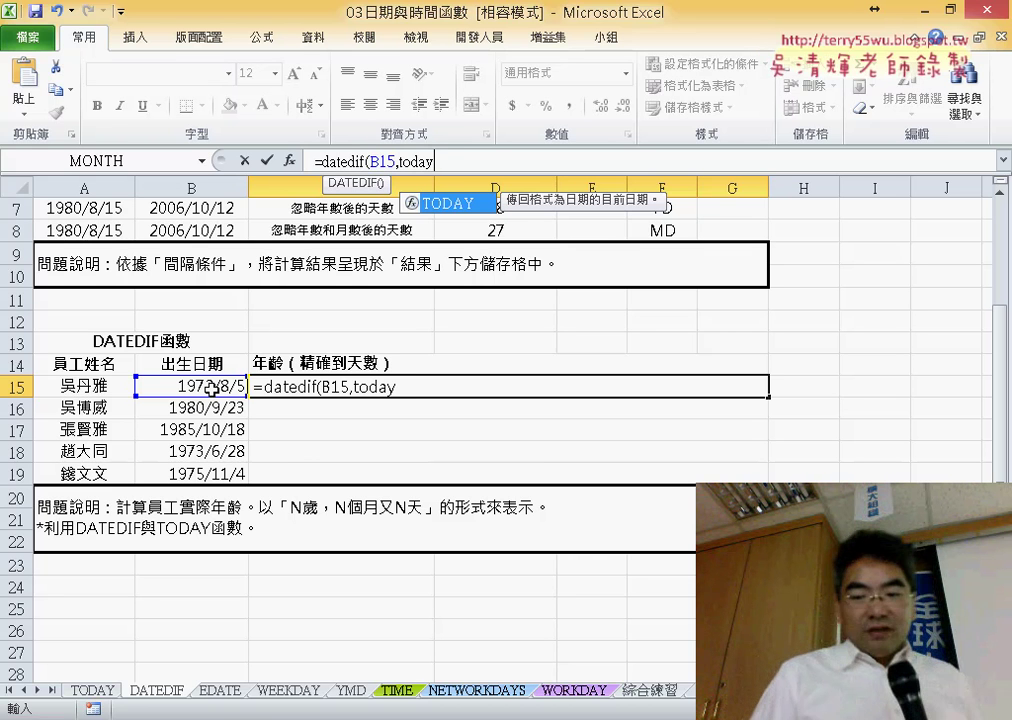
type("(")
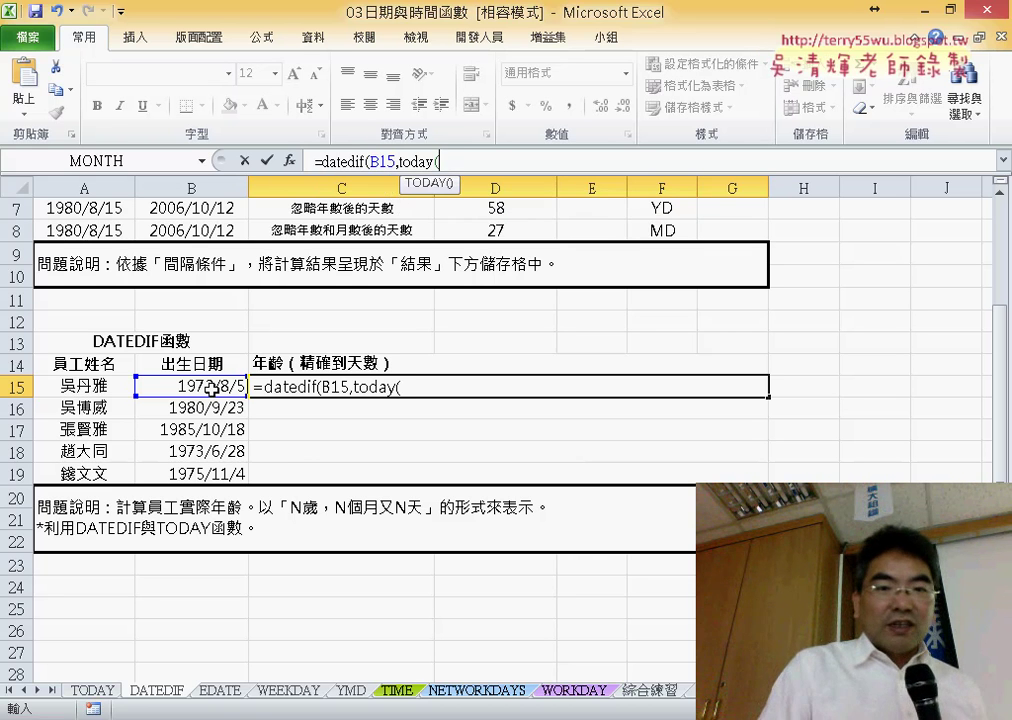
type(")")
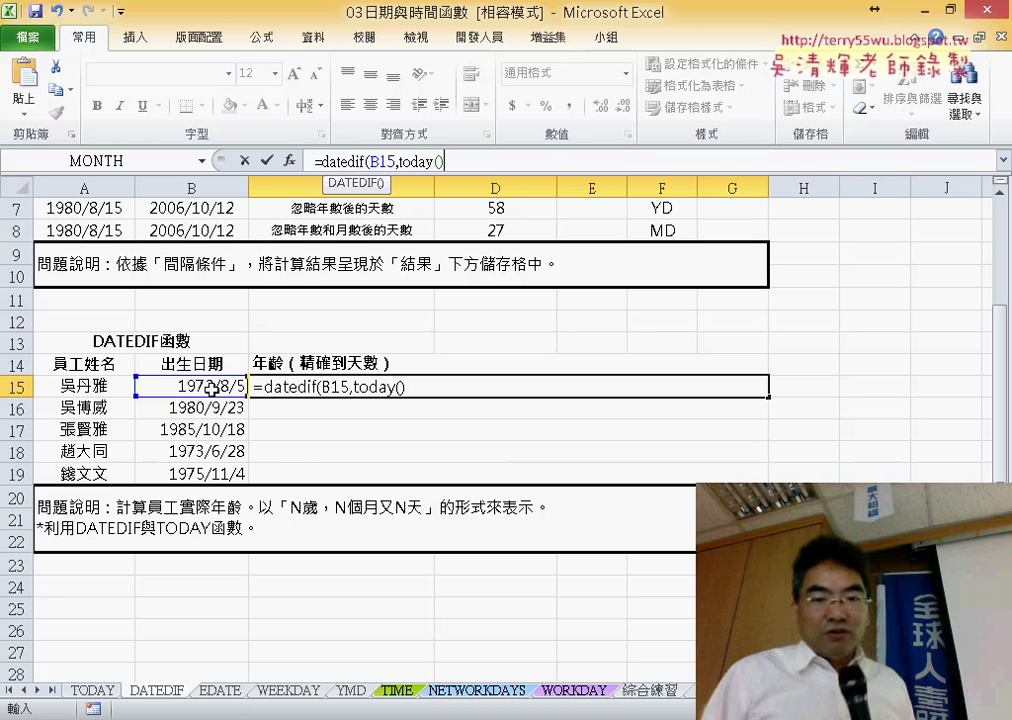
type(",\"")
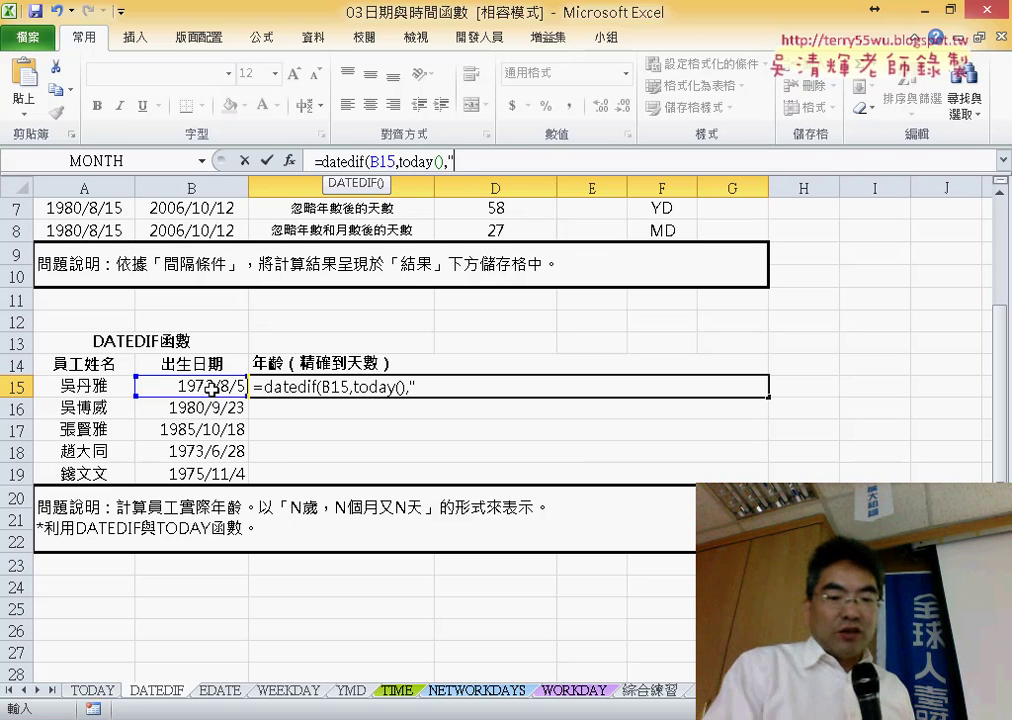
type("Y\"")
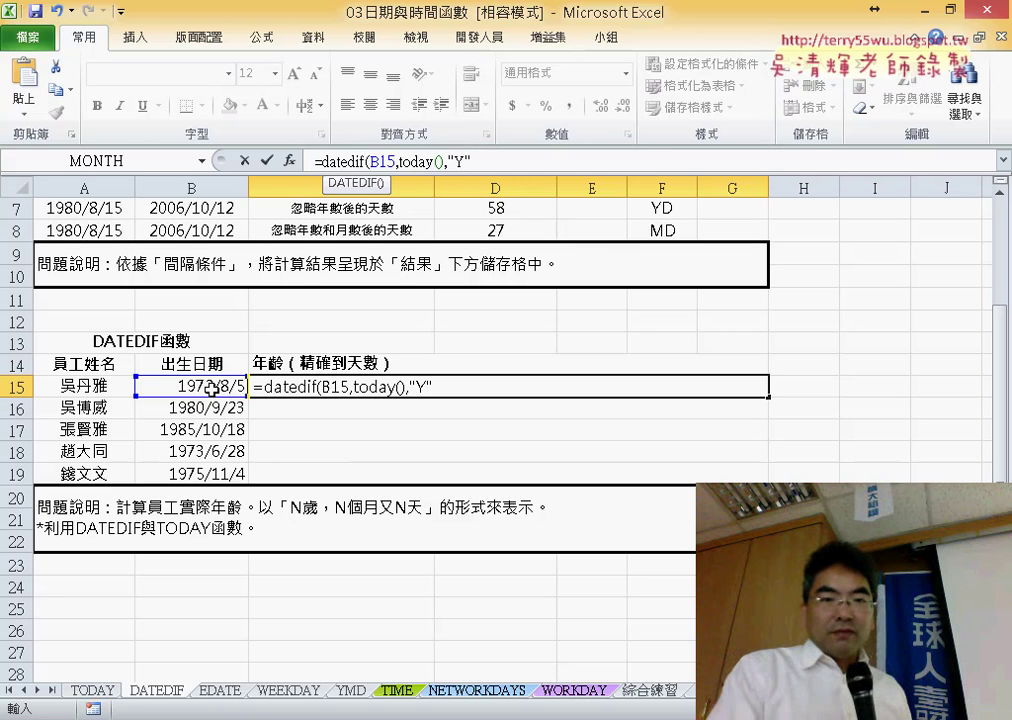
type(")")
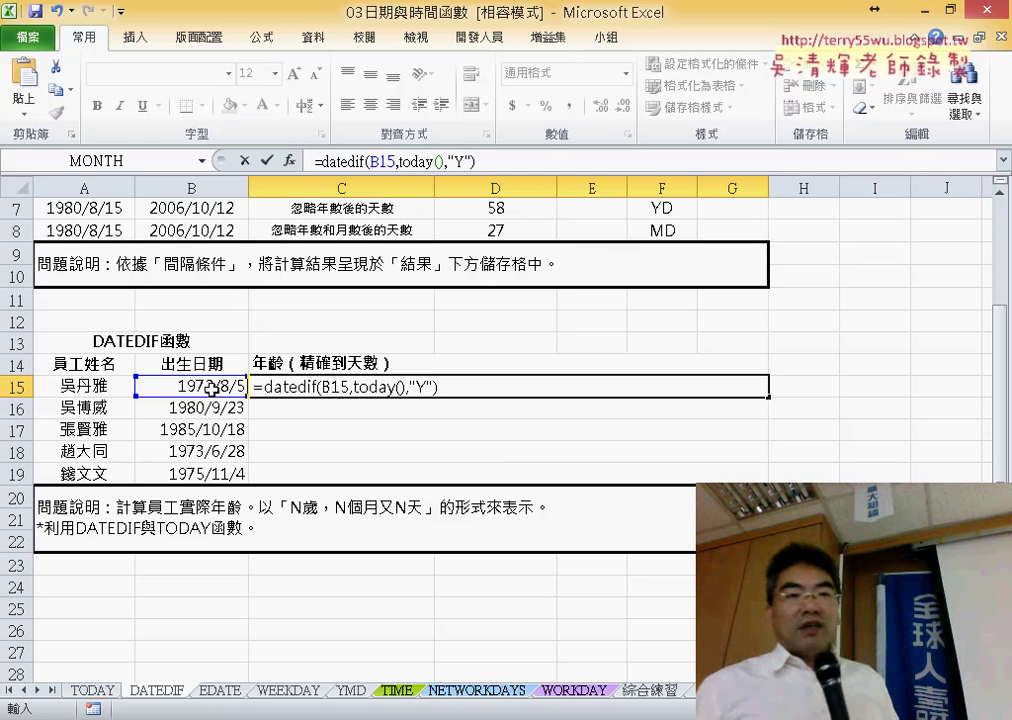
key("Return")
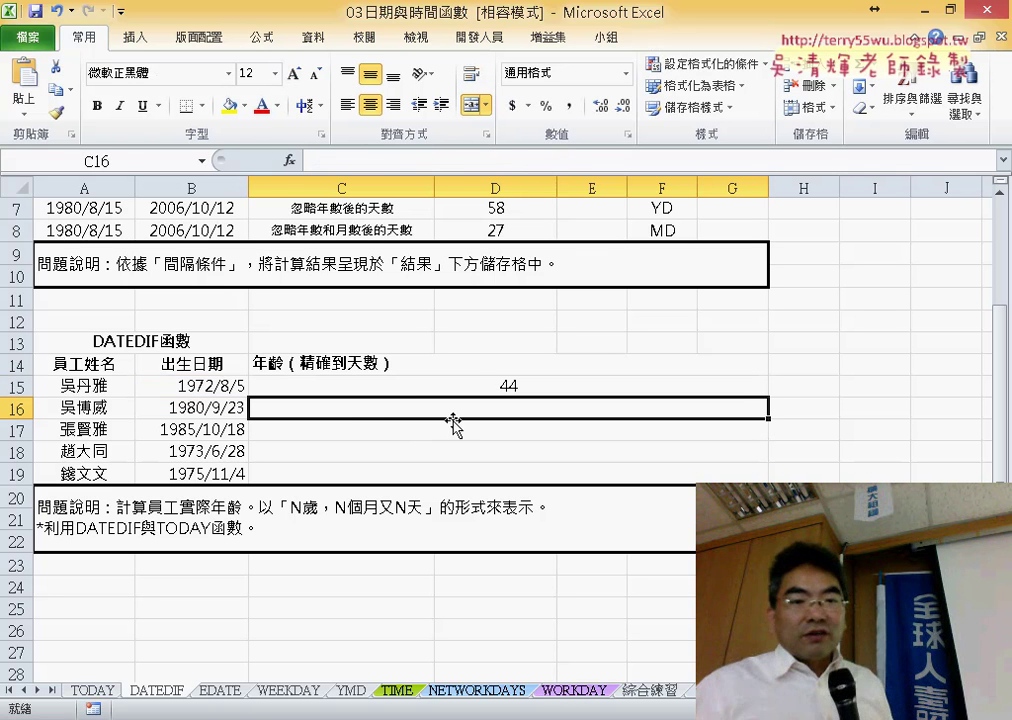
left_click(484, 381)
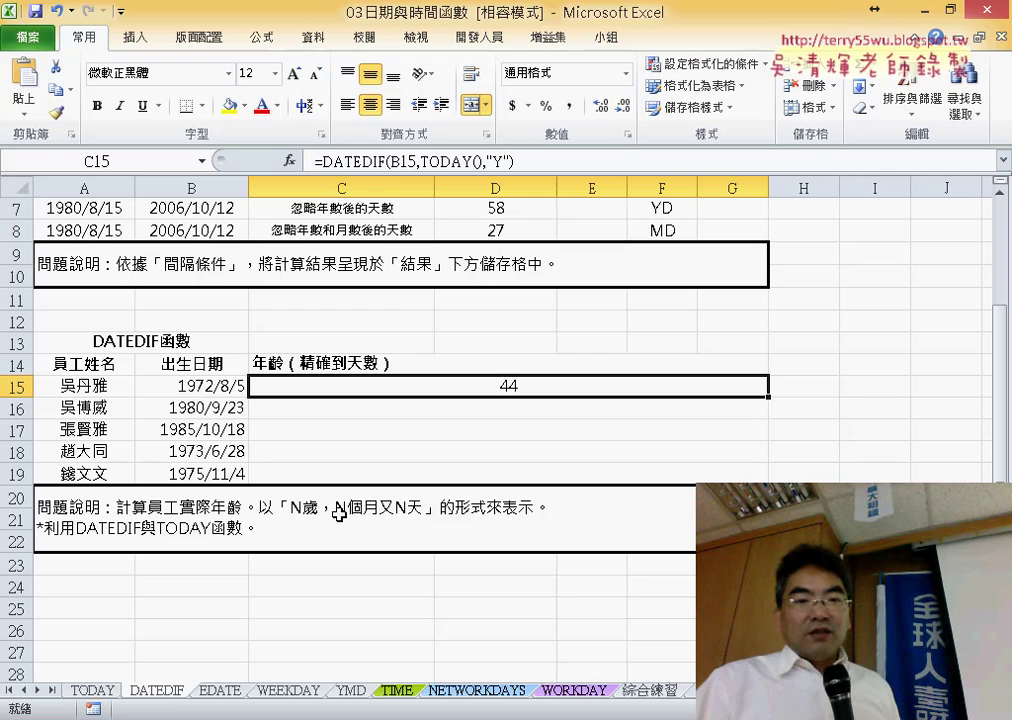
double_click(409, 509)
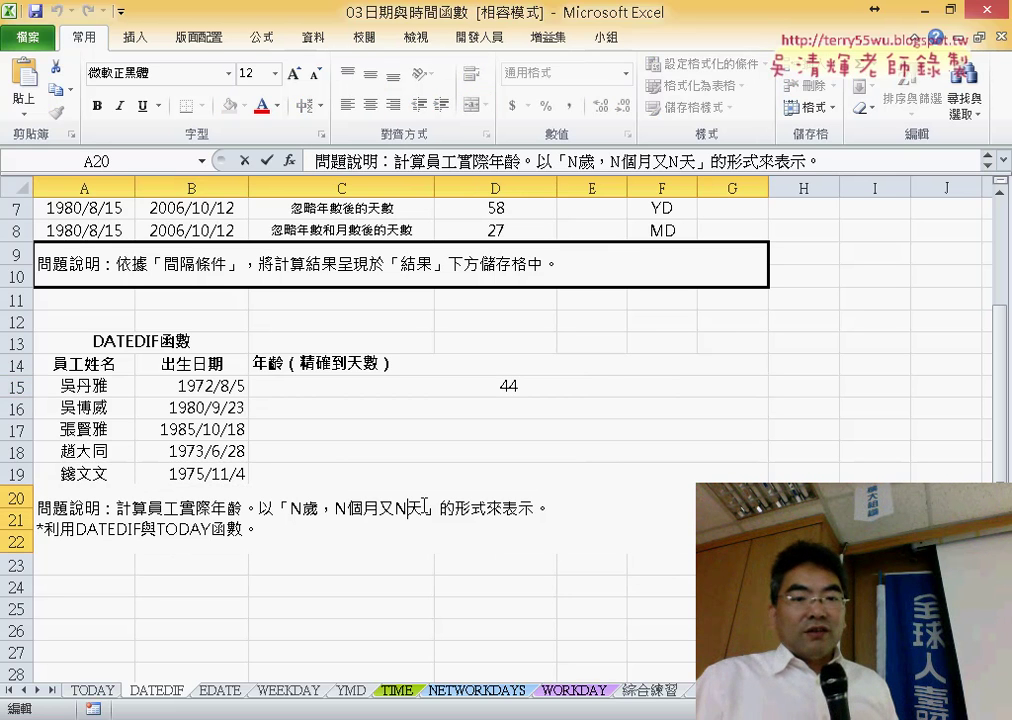
left_click_drag(424, 508, 319, 508)
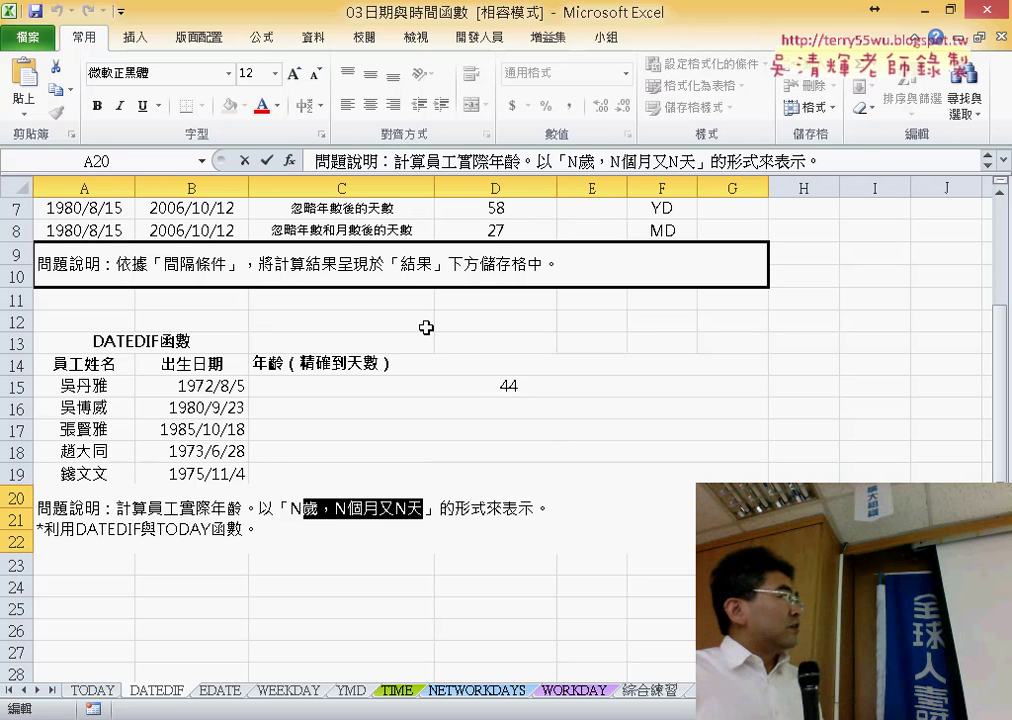
left_click(244, 160)
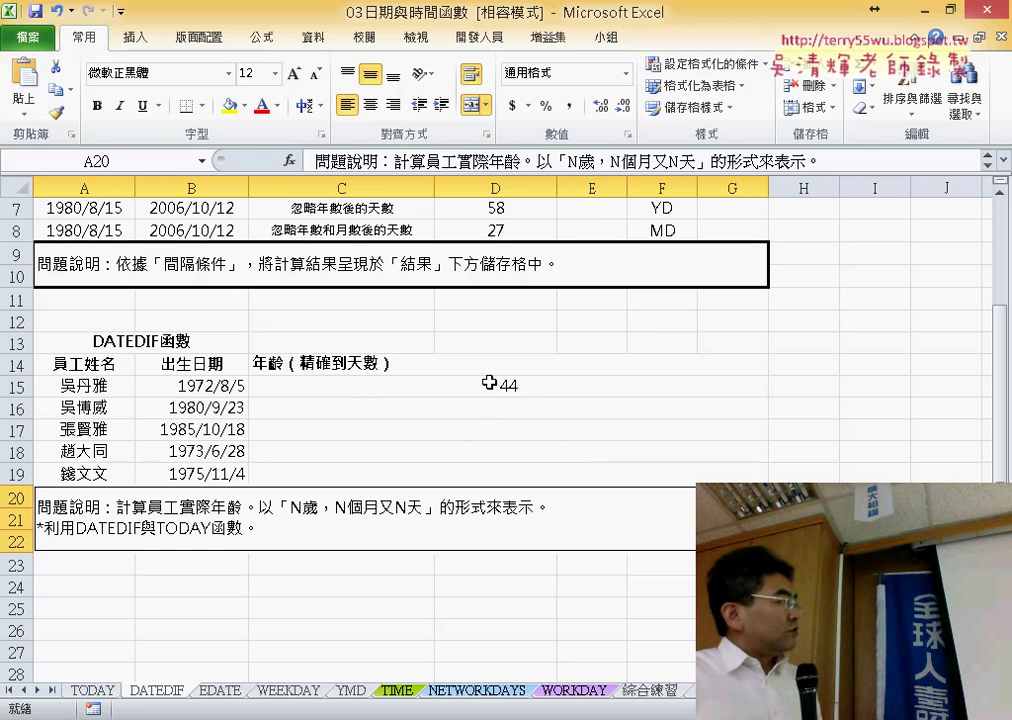
left_click(487, 385)
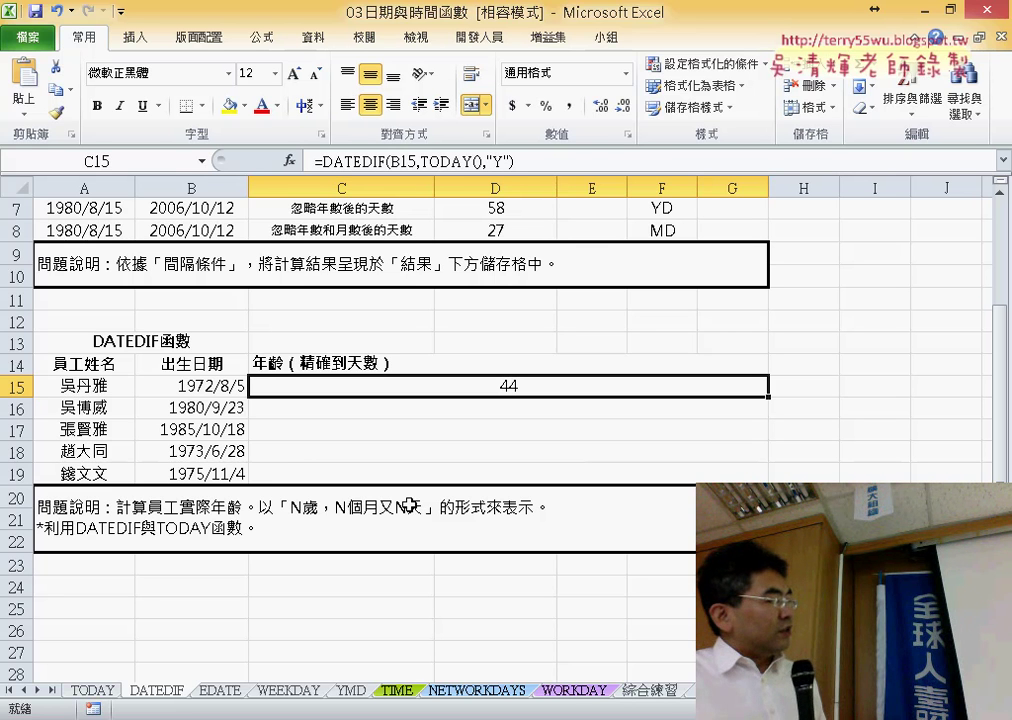
double_click(410, 506)
left_click_drag(313, 512, 424, 510)
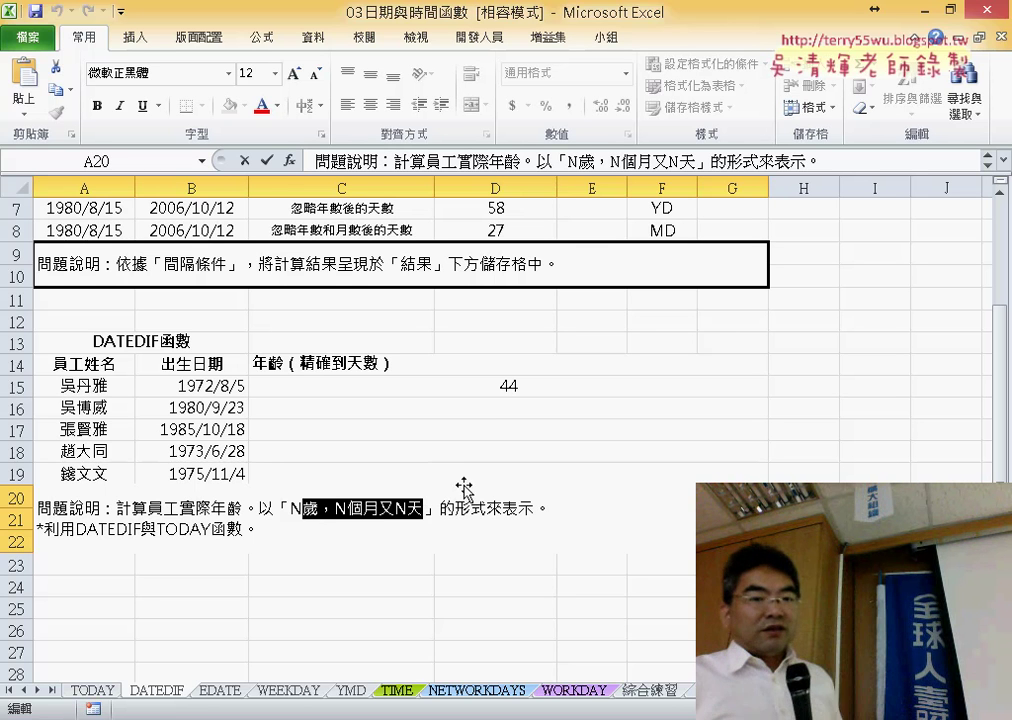
left_click(509, 389)
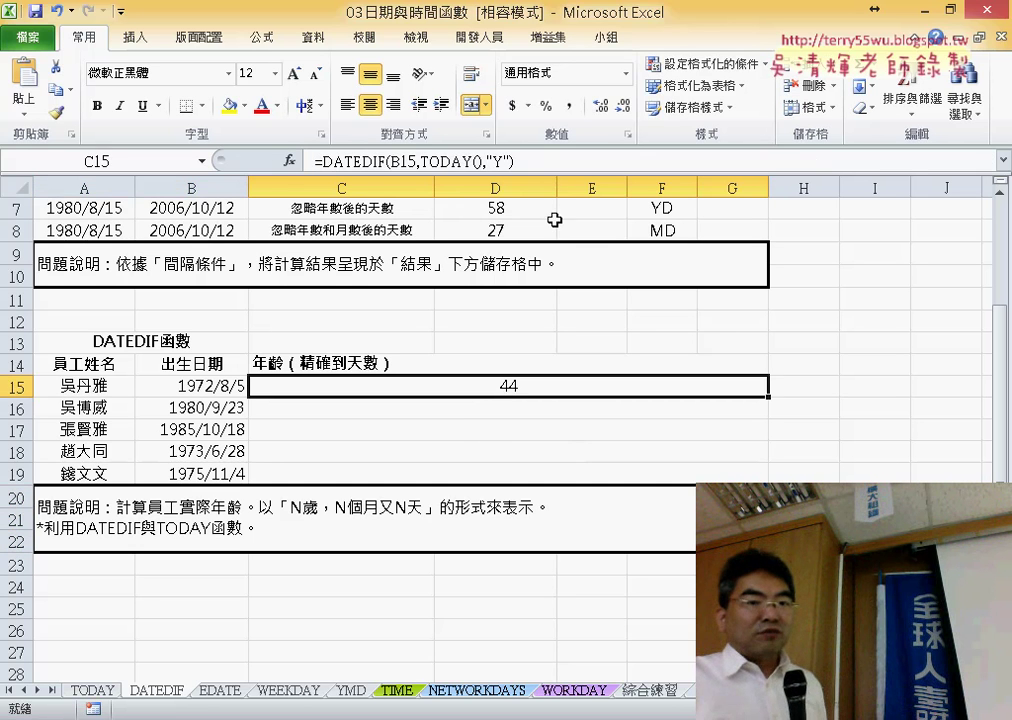
- Append &"歲，N個月又N天" to C15's DATEDIF formula so it displays 44歲，N個月又N天
left_click(566, 160)
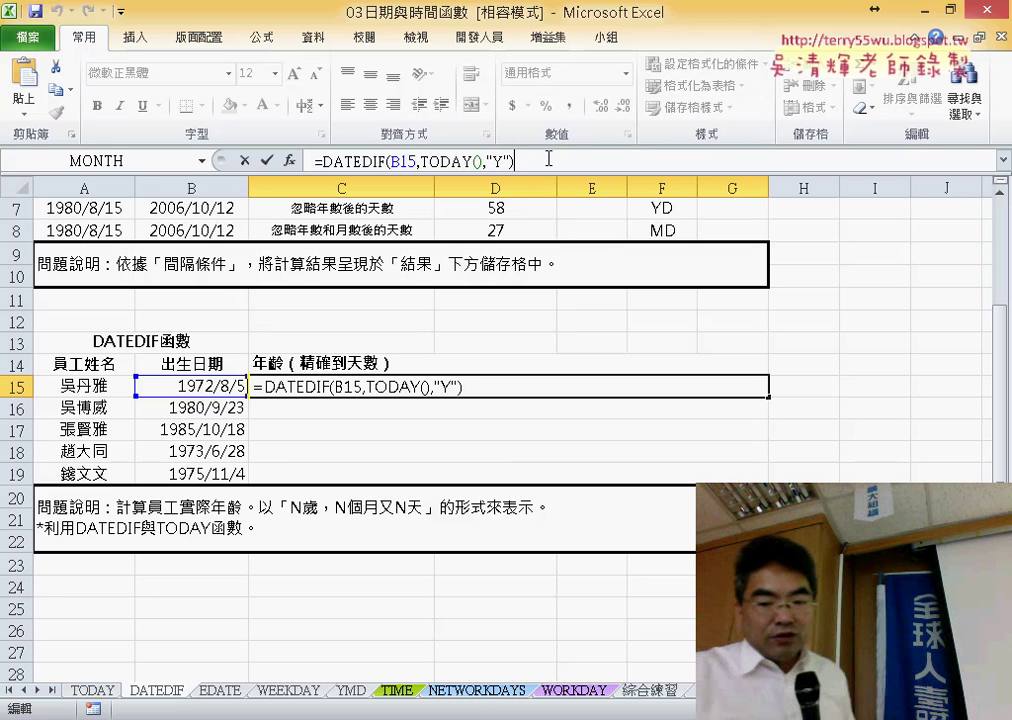
type("&")
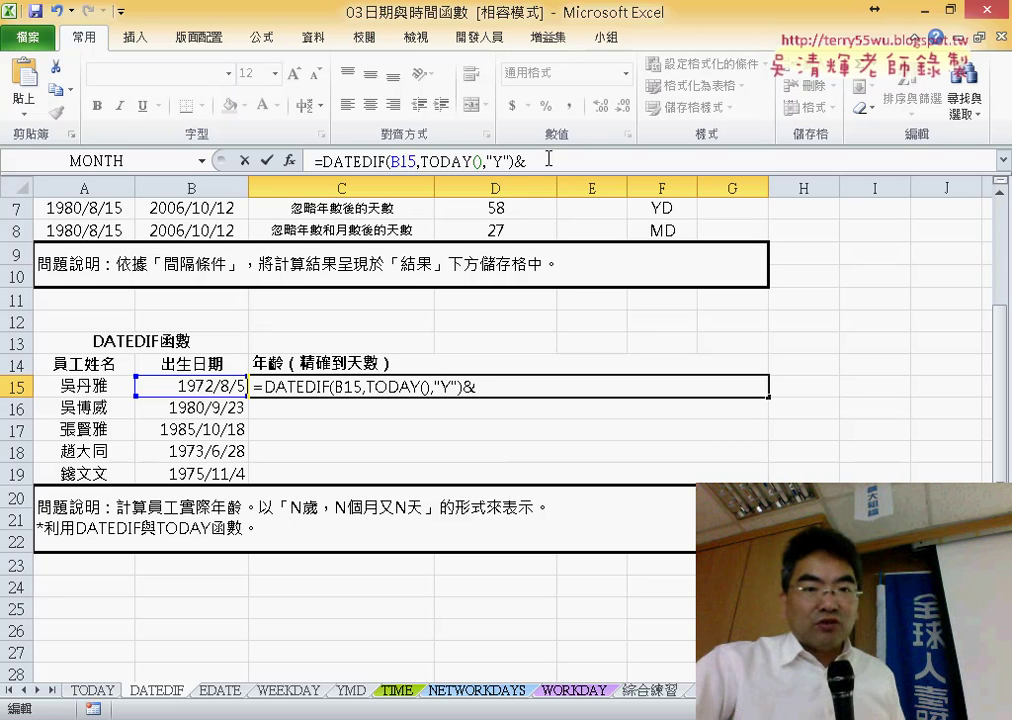
type("\"")
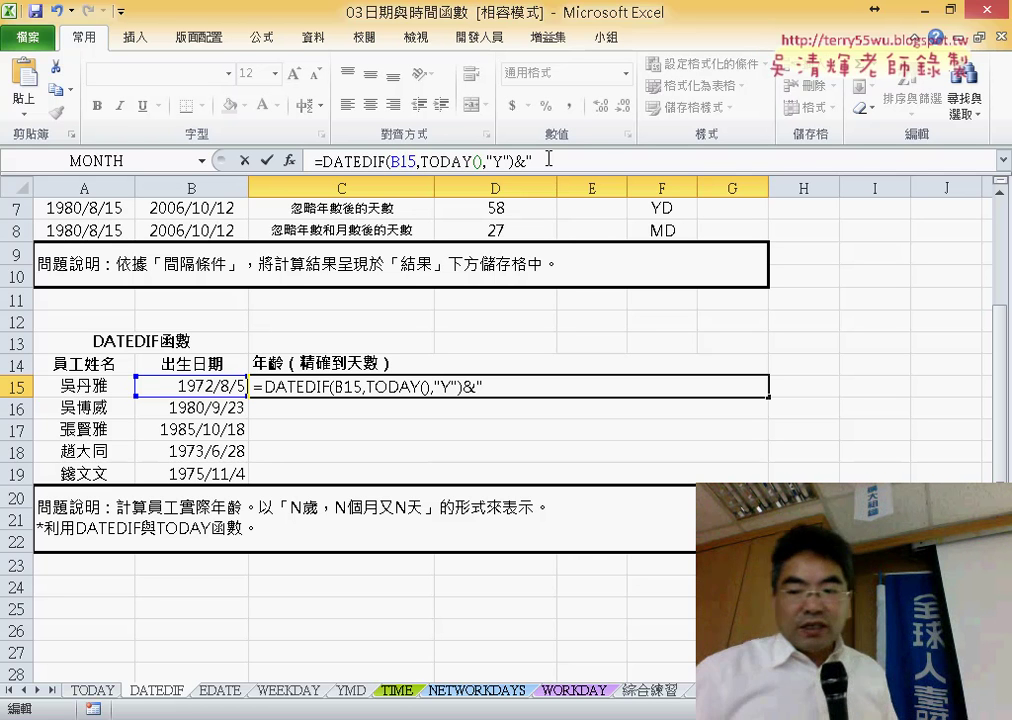
type("歲，N個月又N天")
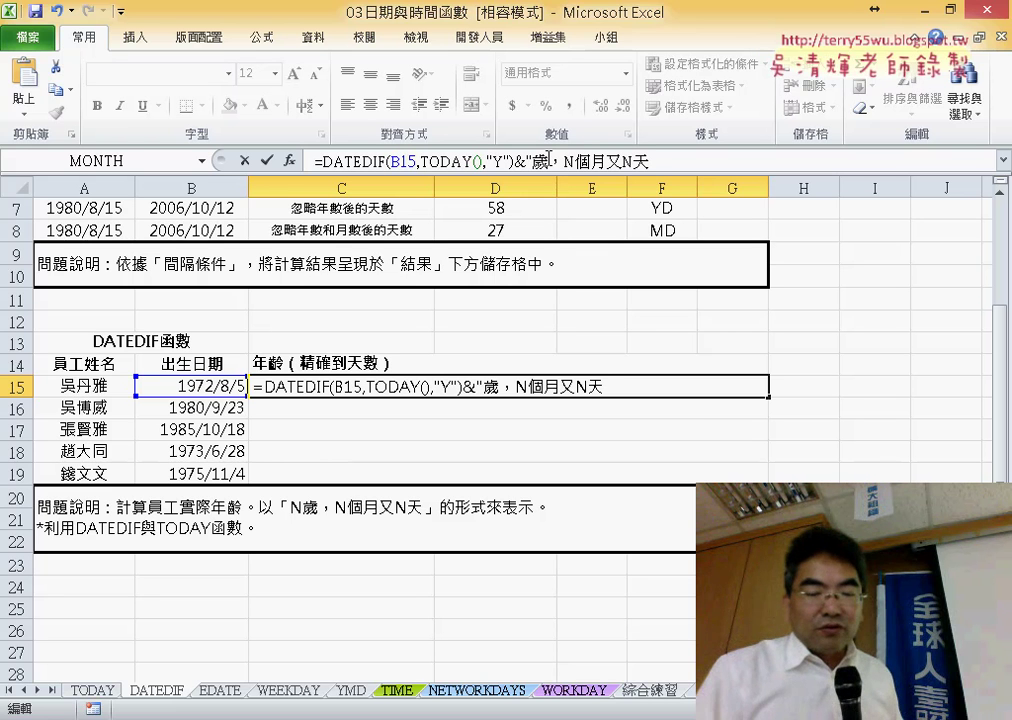
type("\"")
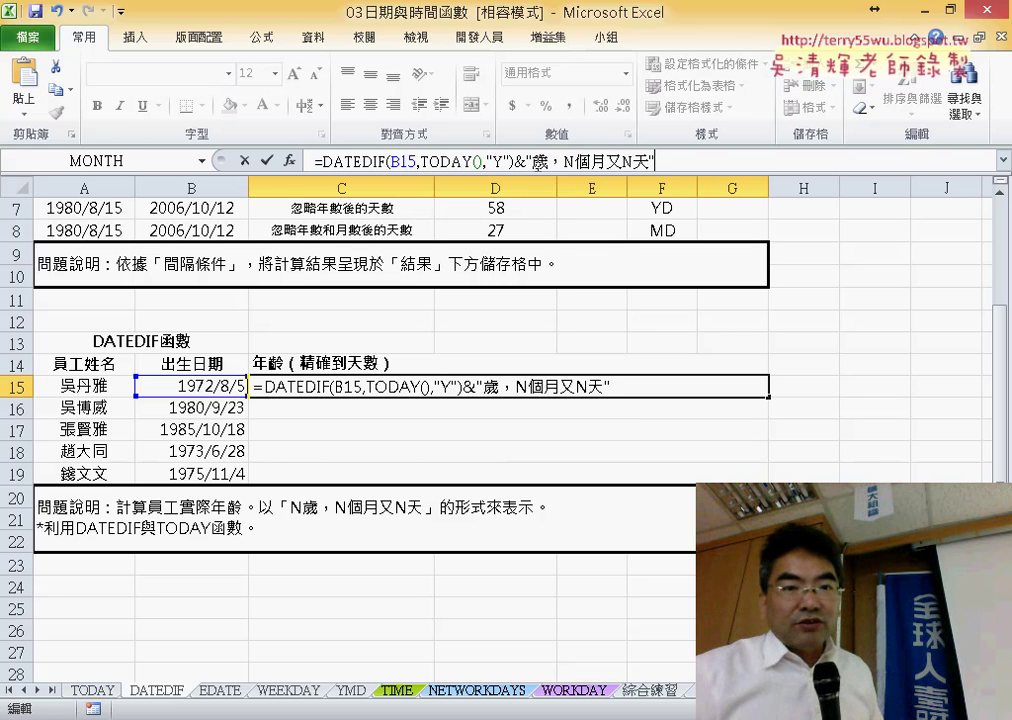
left_click_drag(531, 161, 632, 161)
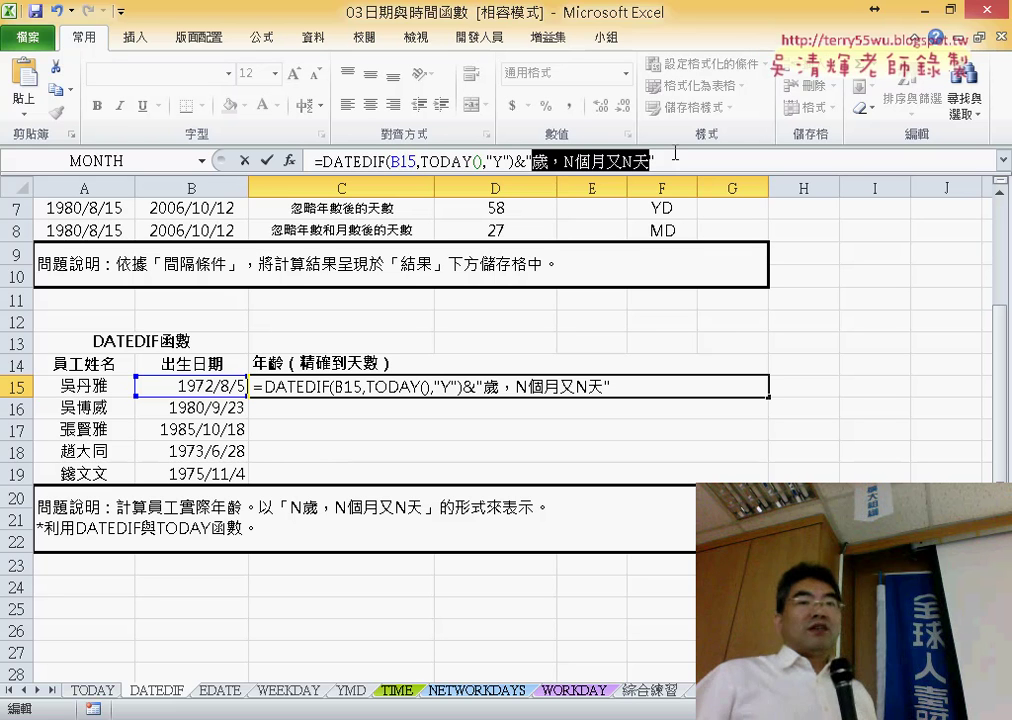
left_click(519, 161)
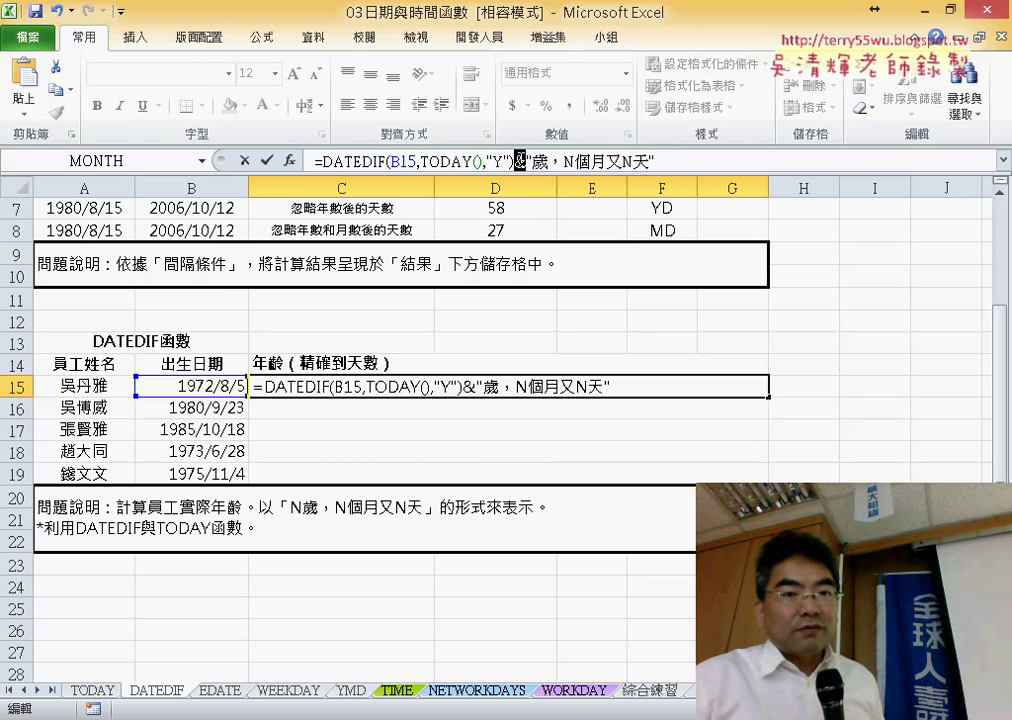
left_click(265, 160)
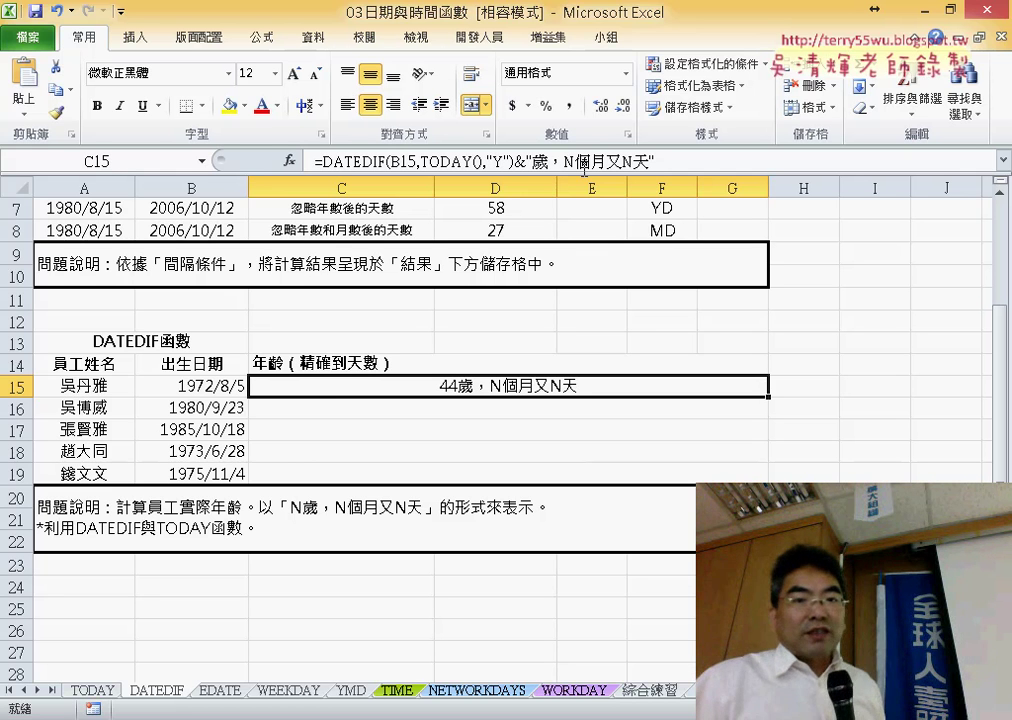
- Reopen C15's formula and select the DATEDIF(B15,TODAY(),"Y") part for copying
left_click(568, 161)
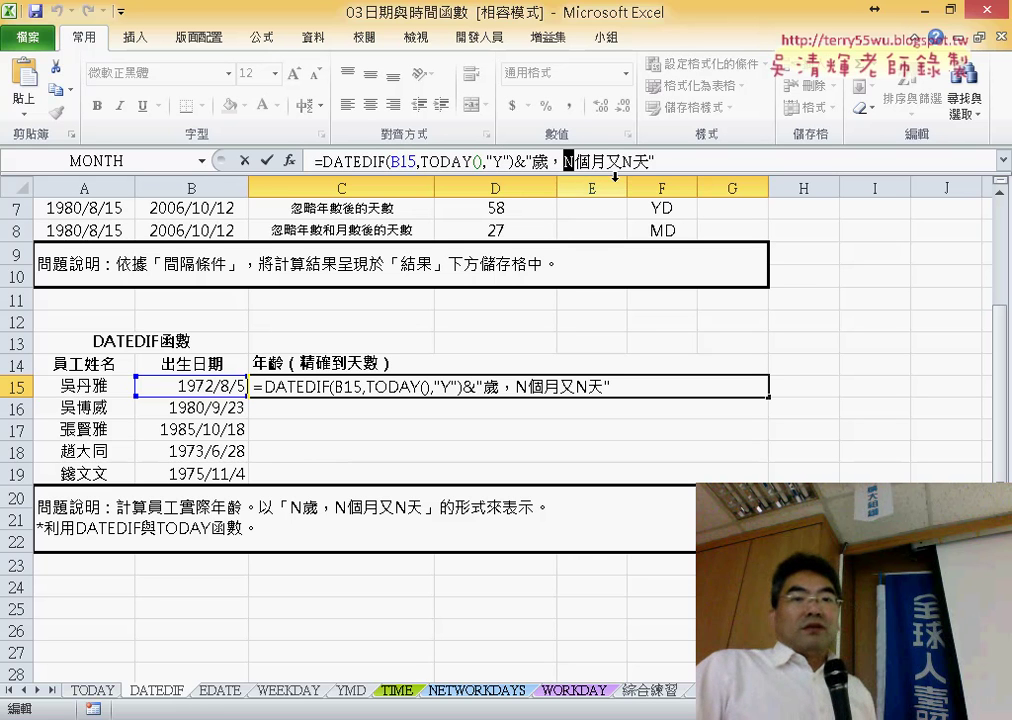
left_click_drag(634, 160, 620, 160)
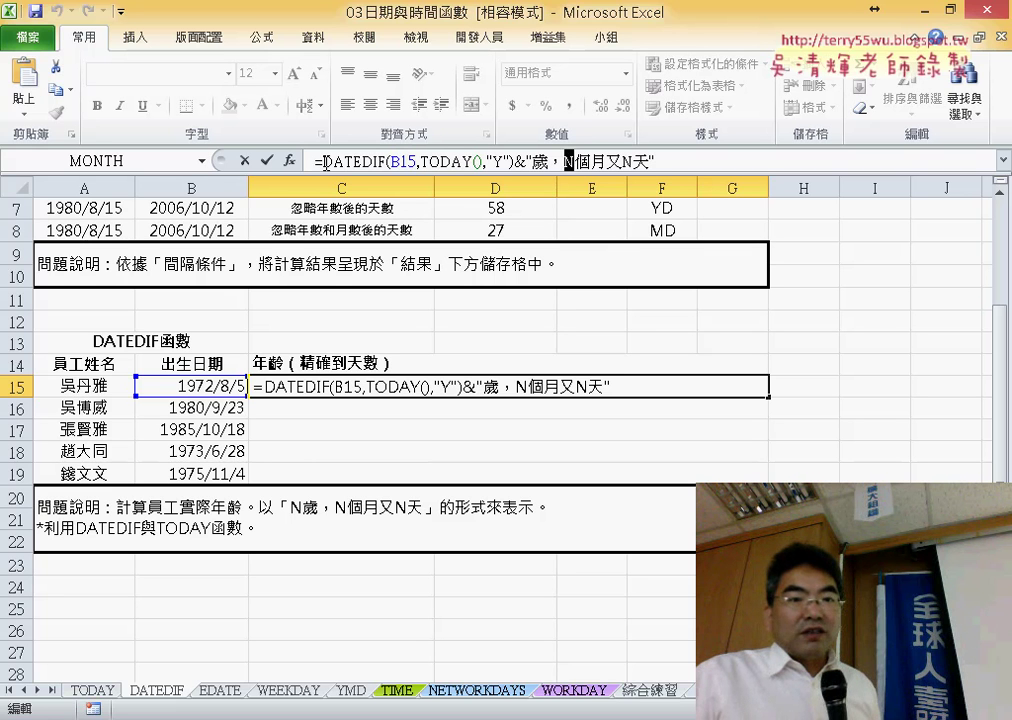
left_click_drag(326, 163, 505, 158)
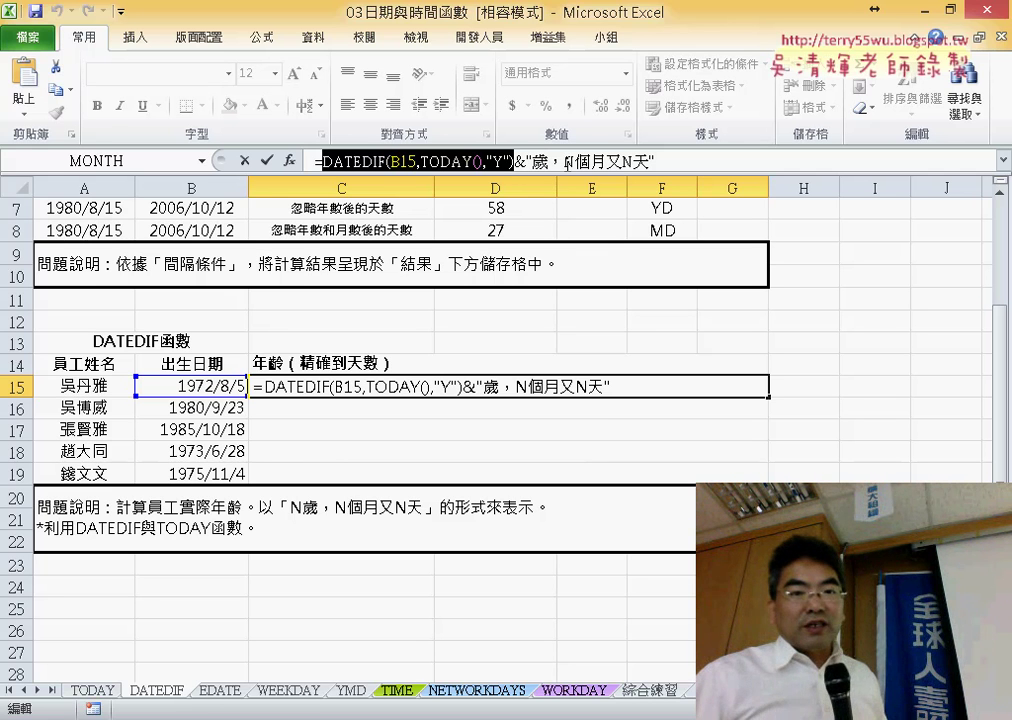
left_click(567, 162)
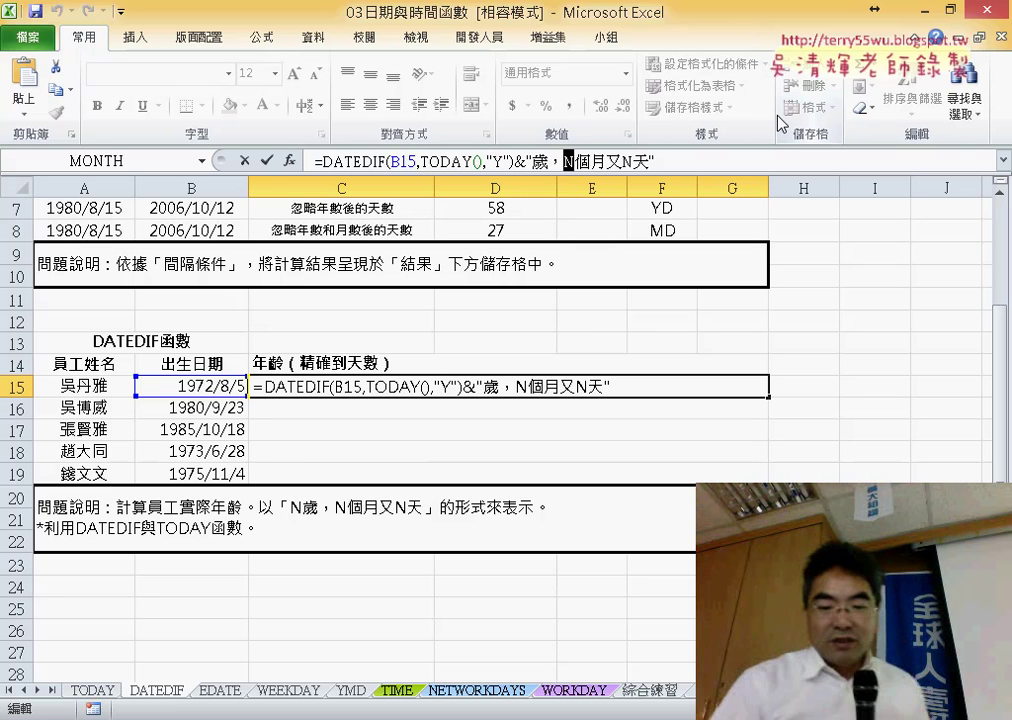
- Replace the month N with a pasted DATEDIF using unit "YM", giving 44歲，9個月又N天
type("\"歲，\"")
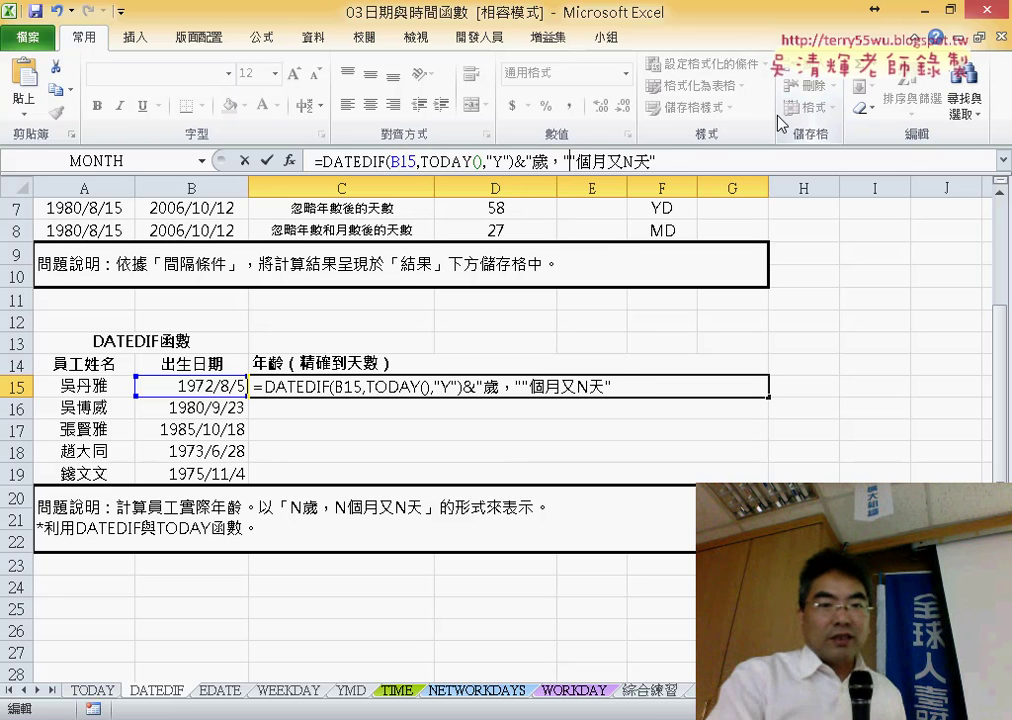
type("&&")
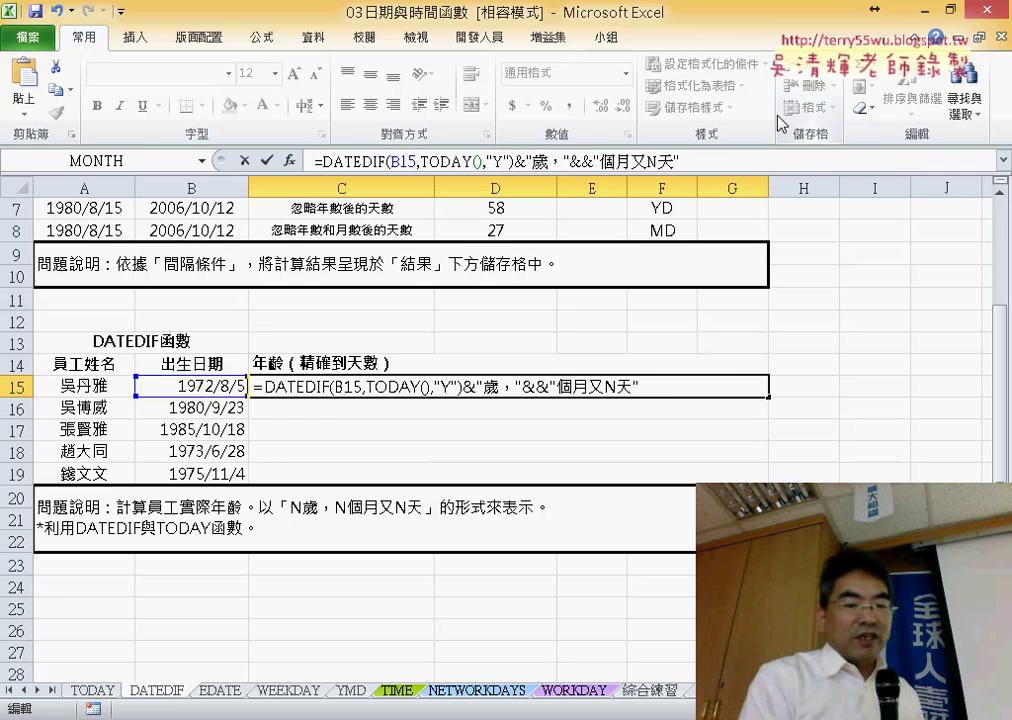
type("DATEDIF(B15,TODAY(),\"Y\")")
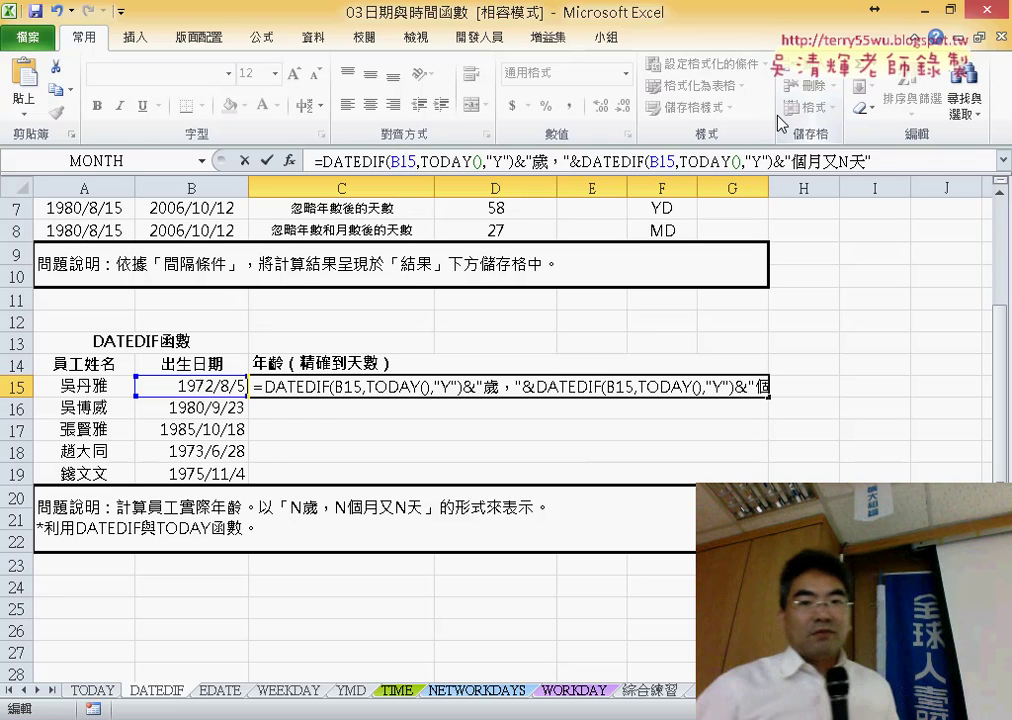
left_click(767, 162)
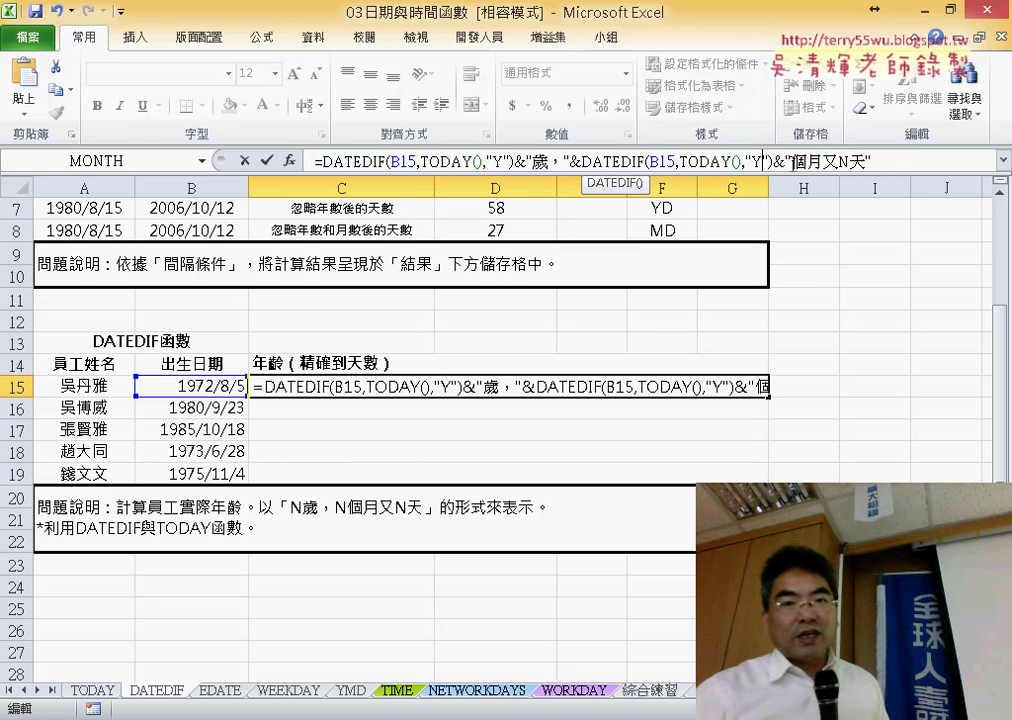
type("M")
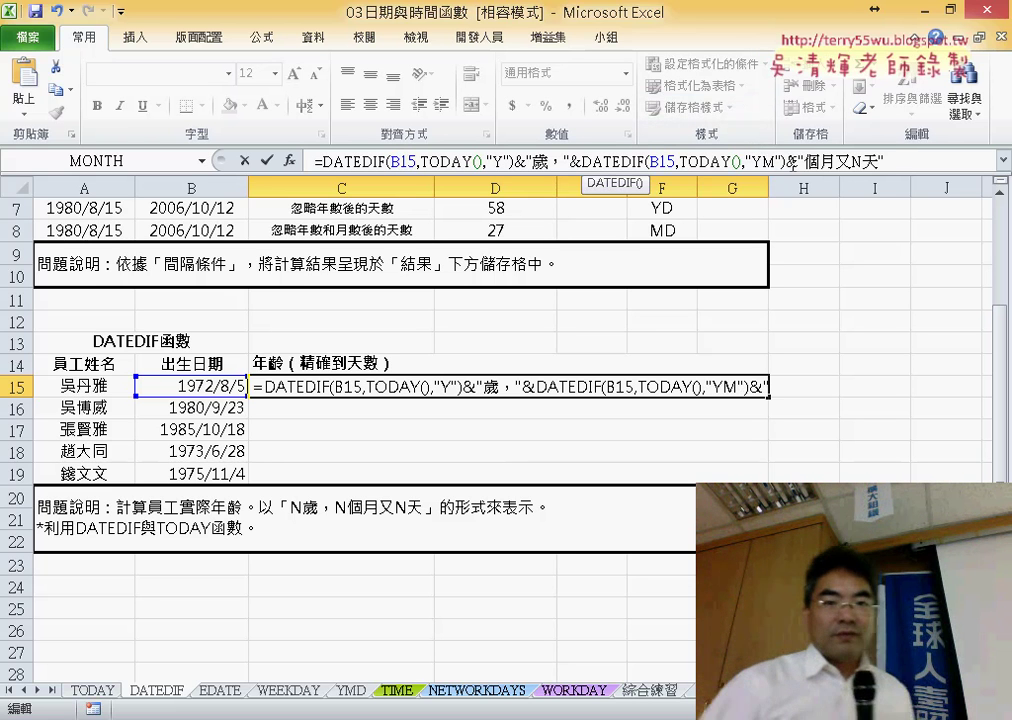
left_click(267, 161)
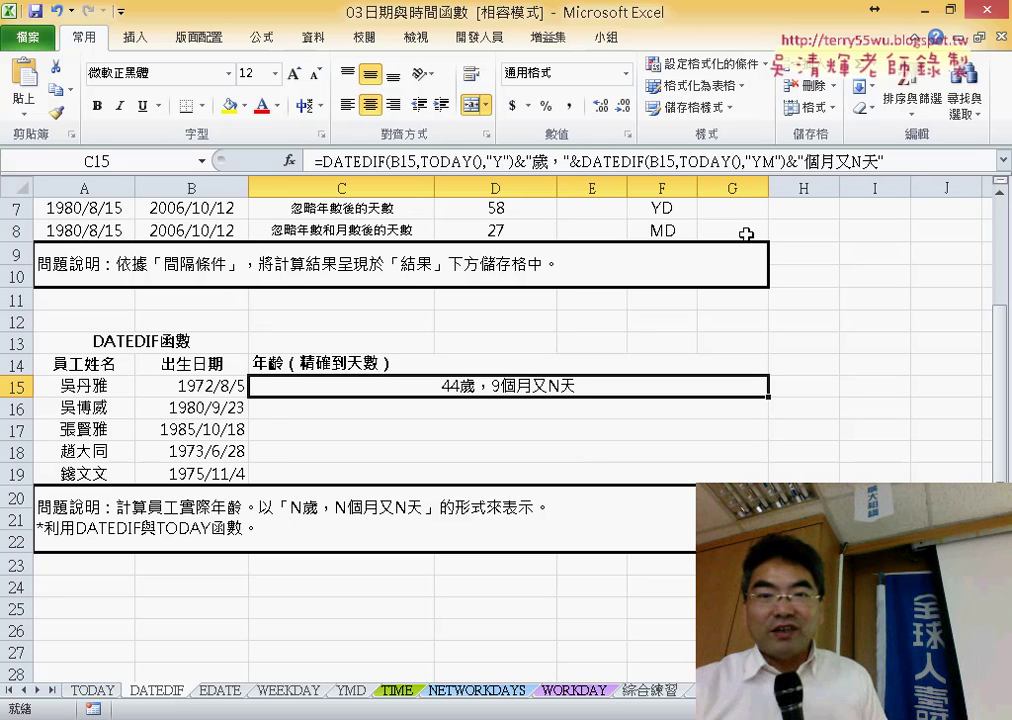
- Annotate the sheet with freehand marks circling the YD and MD unit codes, then erase them
left_click(865, 160)
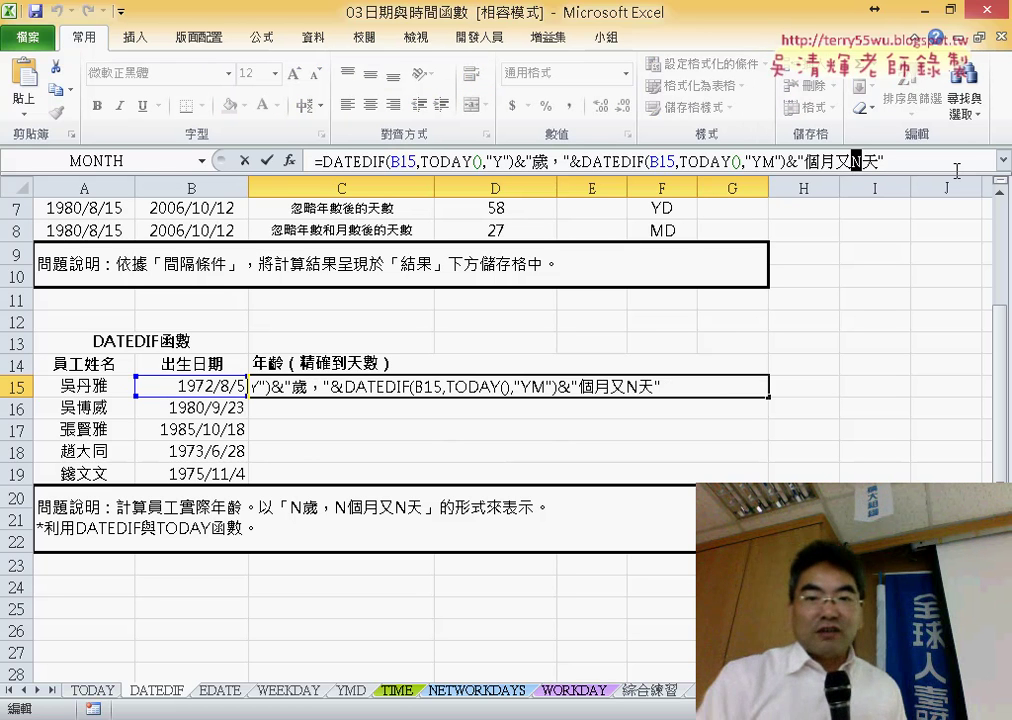
type("\"\"")
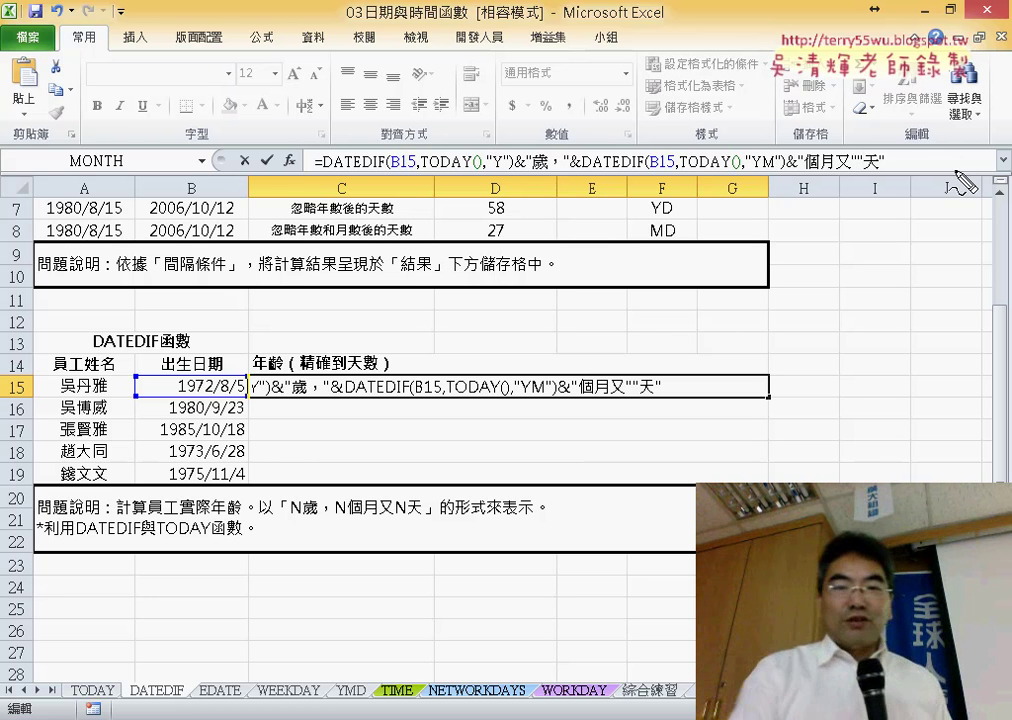
mouse_move(529, 218)
left_mouse_down()
mouse_move(533, 272)
mouse_move(640, 212)
mouse_move(568, 290)
left_mouse_up()
left_click_drag(640, 205, 625, 275)
left_click_drag(545, 255, 655, 235)
mouse_move(572, 102)
left_mouse_down()
mouse_move(612, 98)
mouse_move(628, 160)
mouse_move(645, 172)
left_mouse_up()
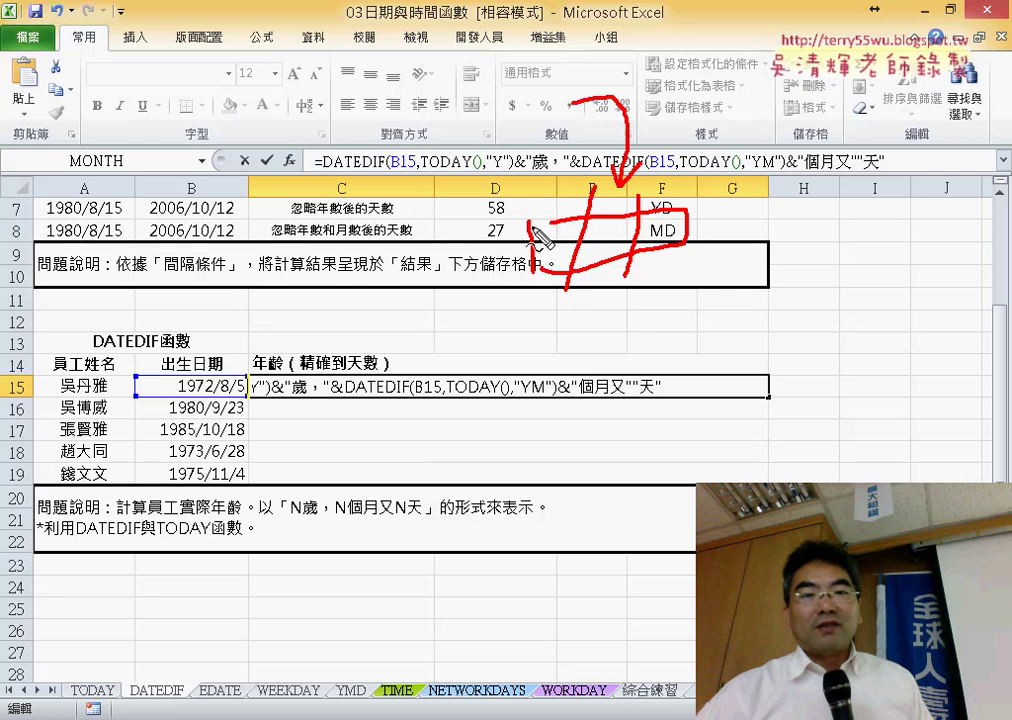
left_click_drag(503, 199, 527, 238)
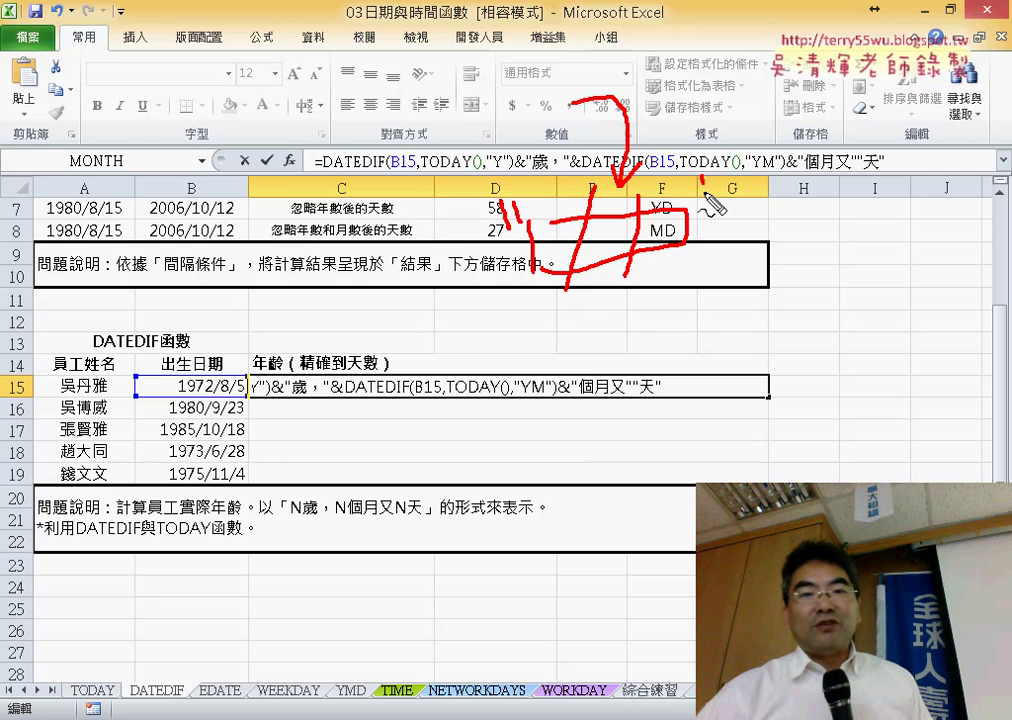
mouse_move(728, 180)
left_mouse_down()
mouse_move(731, 198)
mouse_move(636, 240)
left_mouse_up()
left_click_drag(558, 220, 572, 210)
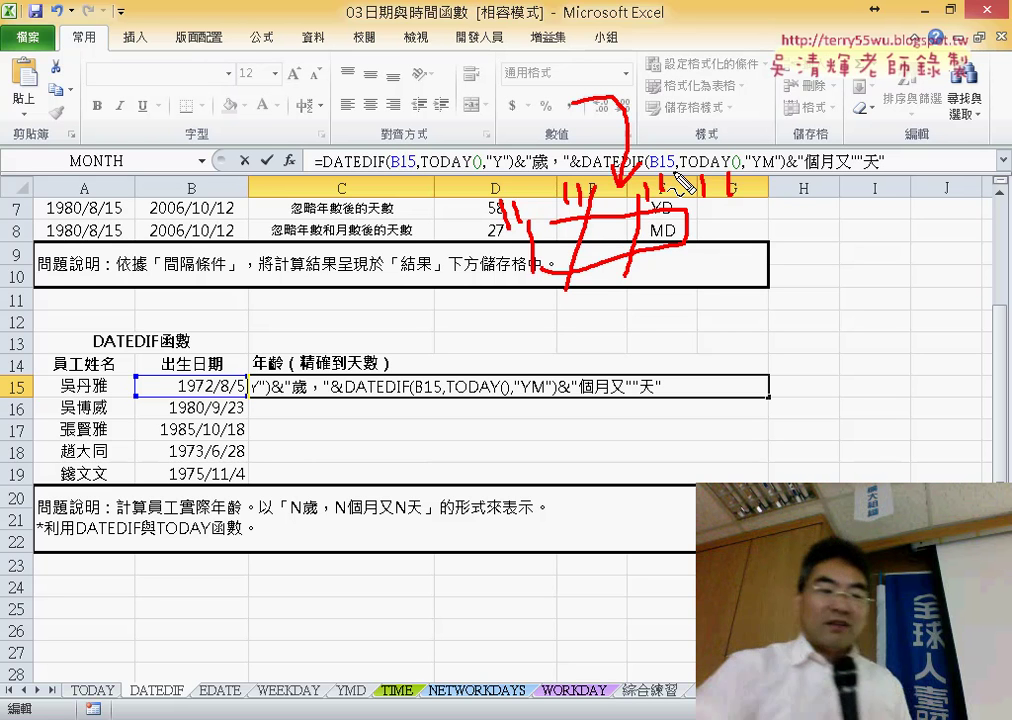
key("Escape")
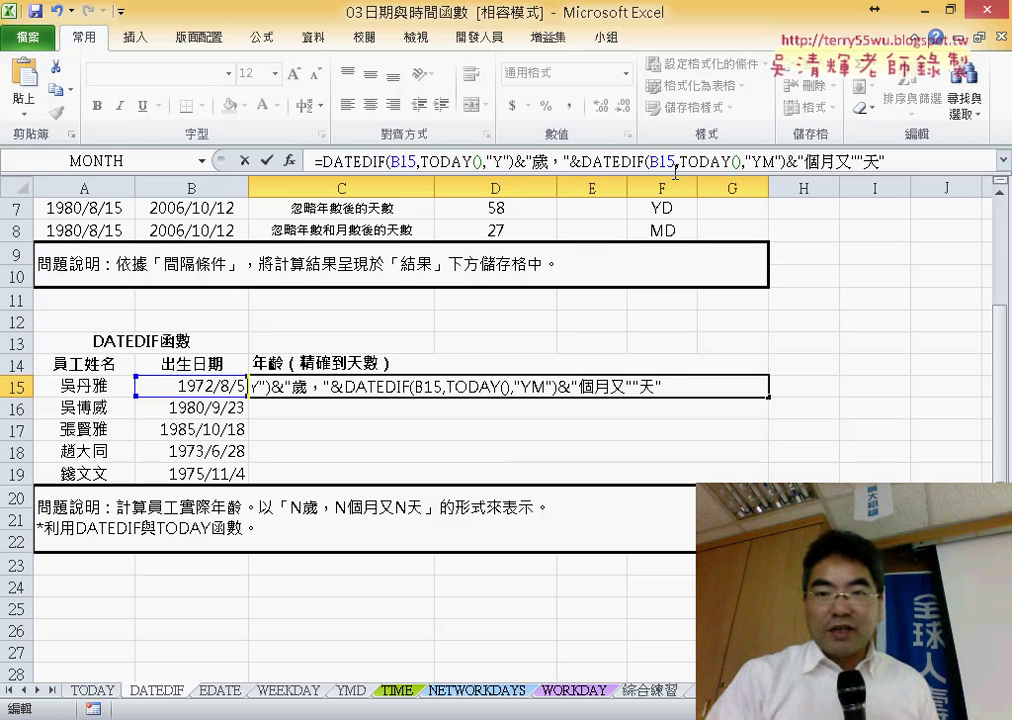
- Replace the day N with a pasted DATEDIF using unit "MD", showing 44歲，9個月又14天
key("BackSpace")
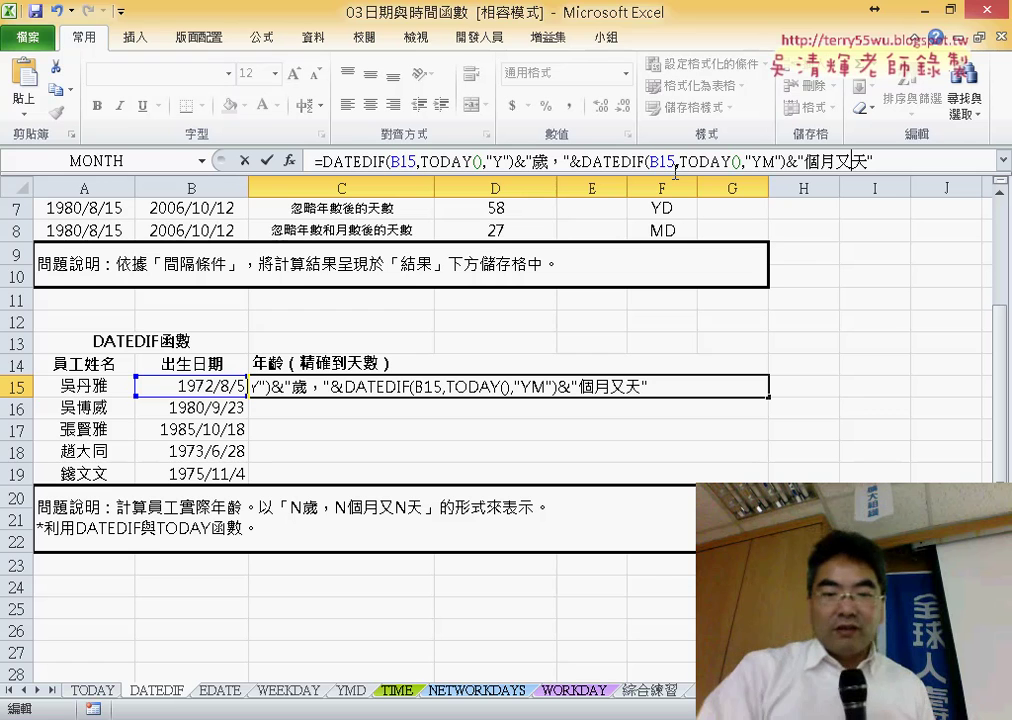
type("N")
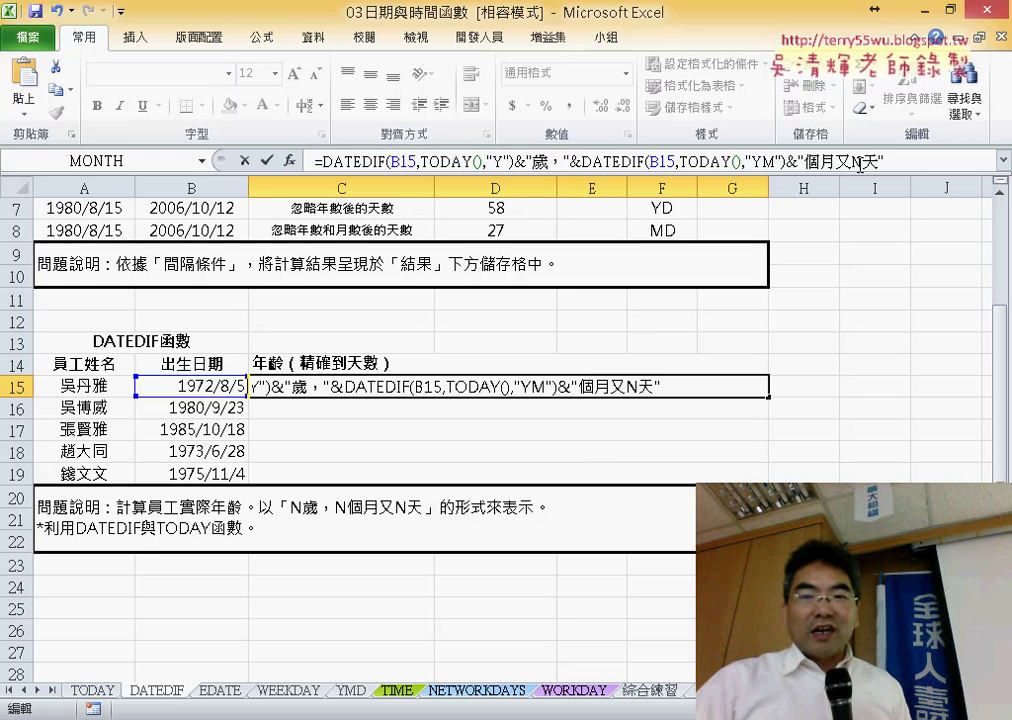
type("\"")
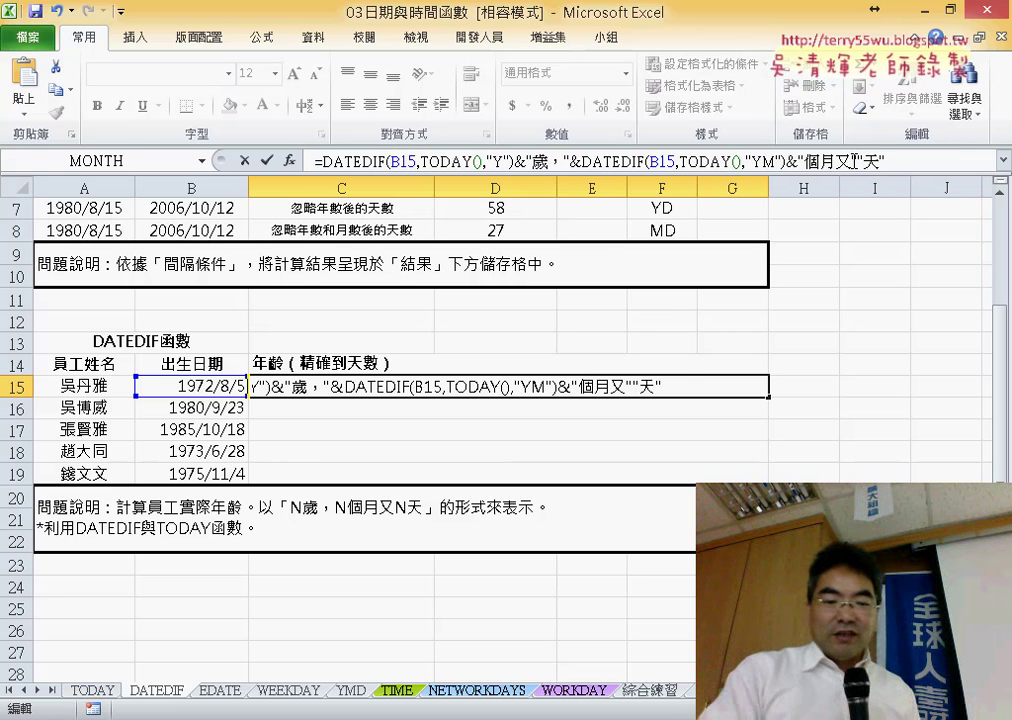
type("&&")
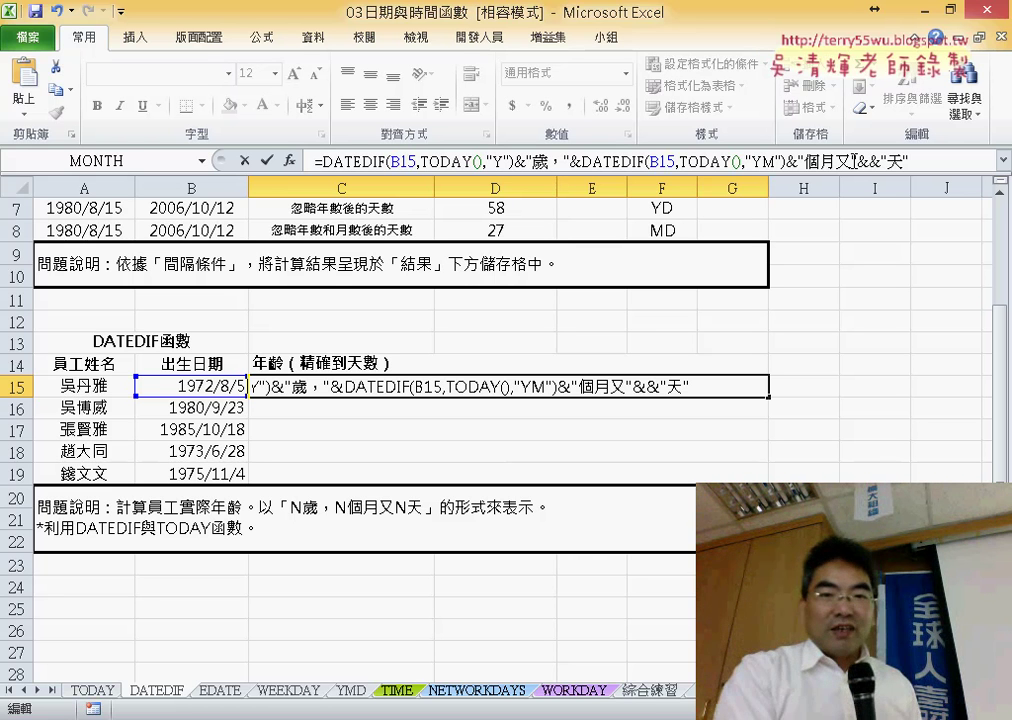
type("DATEDIF(B15,TODAY(),\"Y\")")
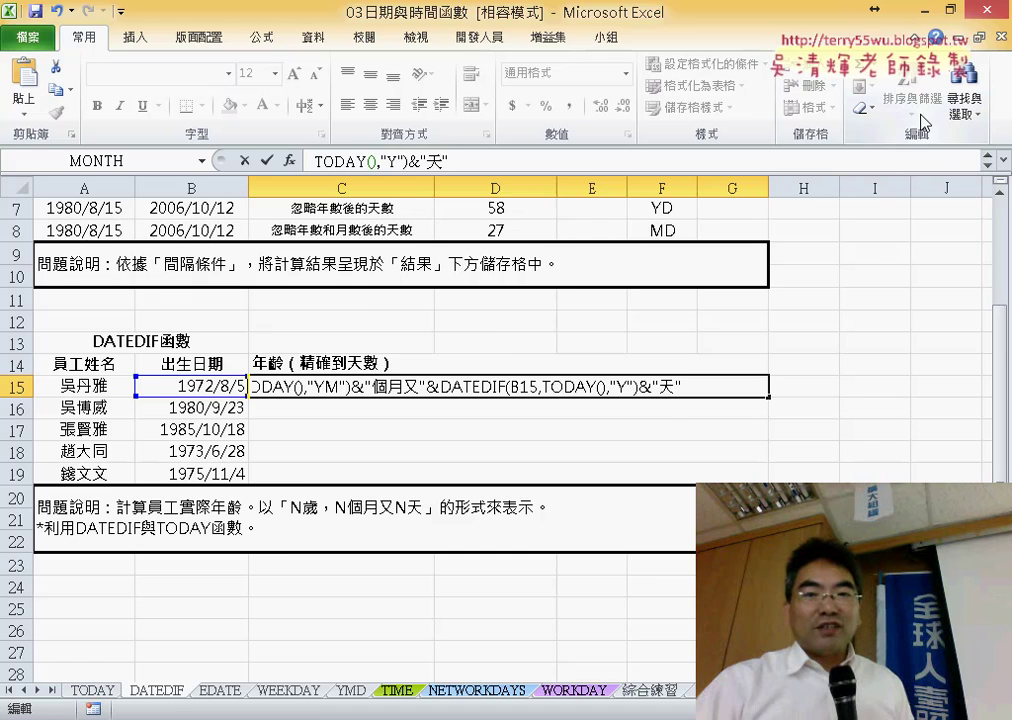
left_click(1003, 162)
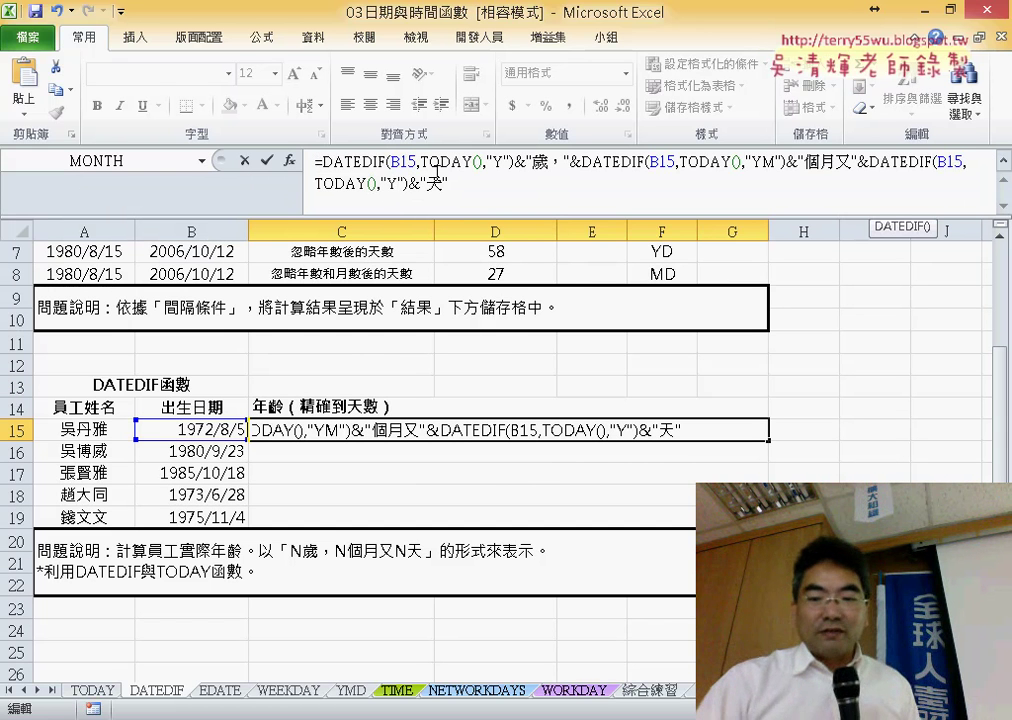
key("Delete")
type("M")
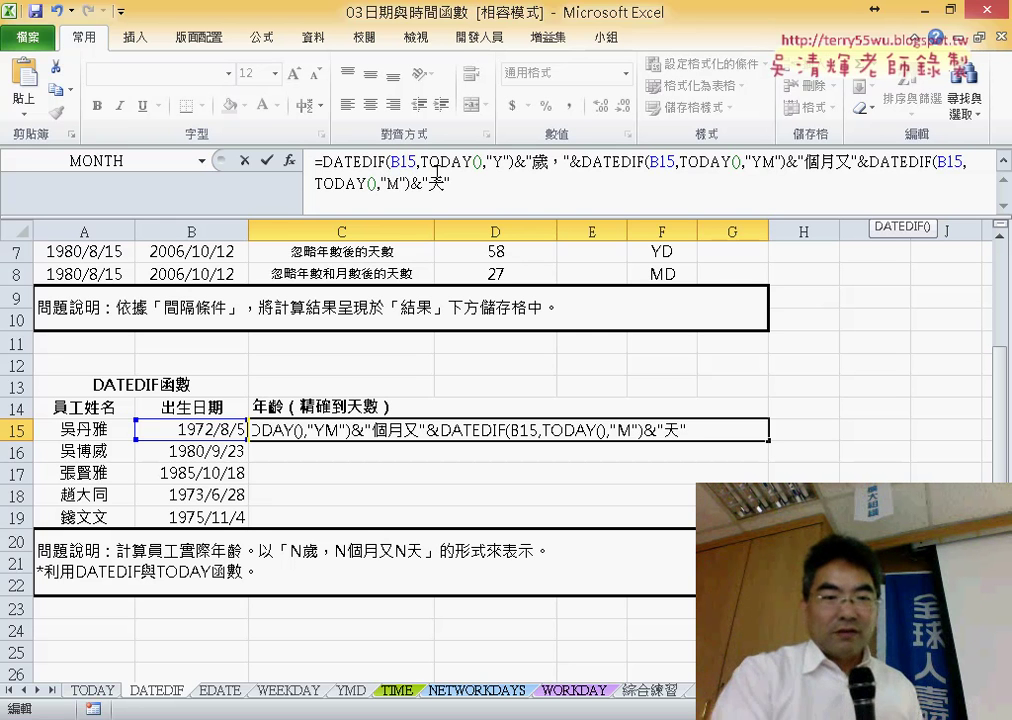
type("D")
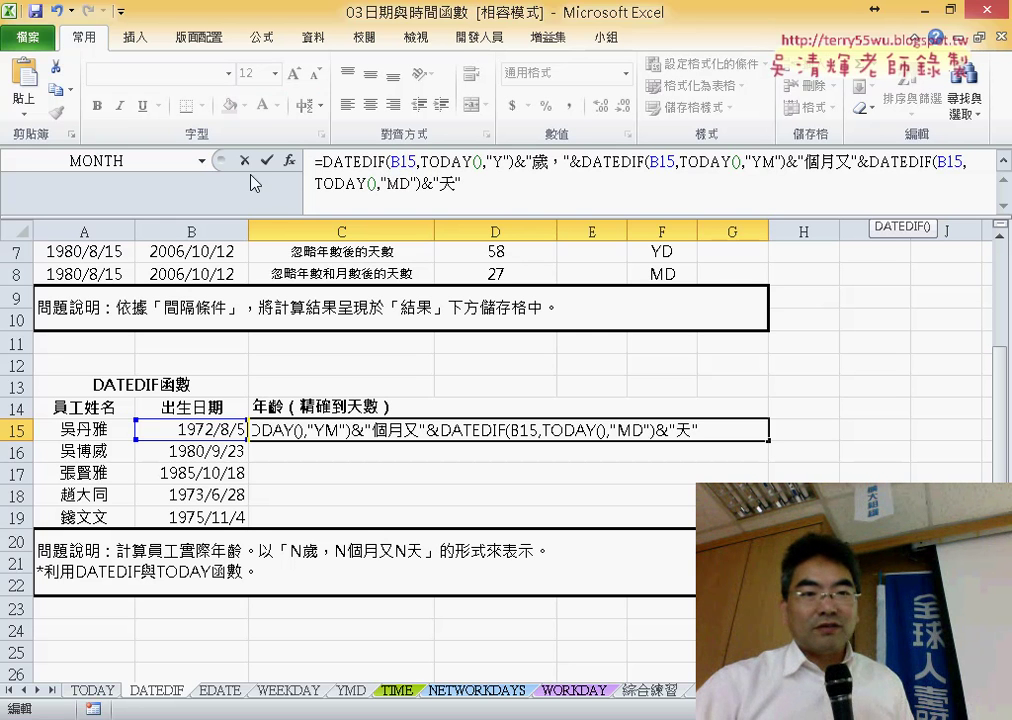
key("Return")
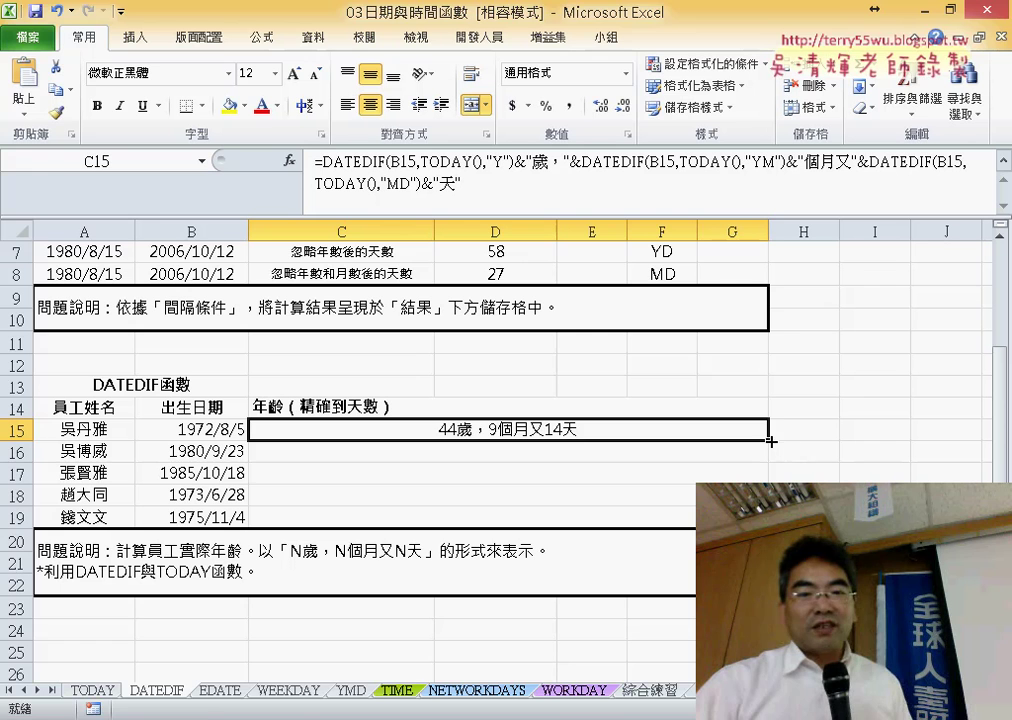
- Fill C15's age formula down to C19, giving ages like 36歲，7個月又26天
left_click_drag(771, 441, 765, 517)
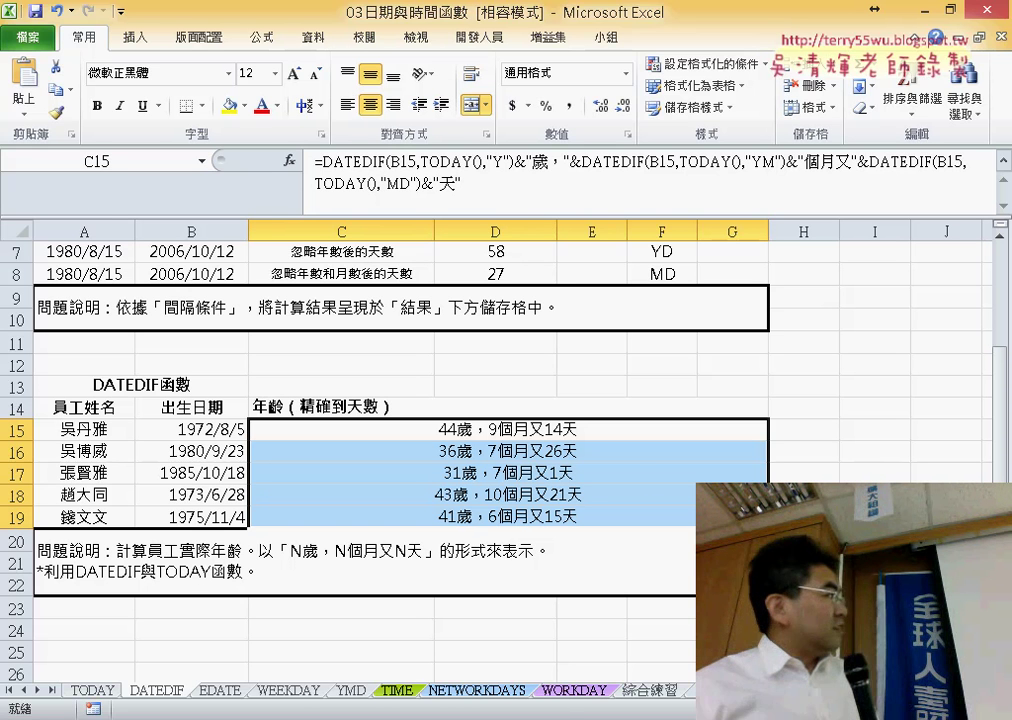
left_click(487, 432)
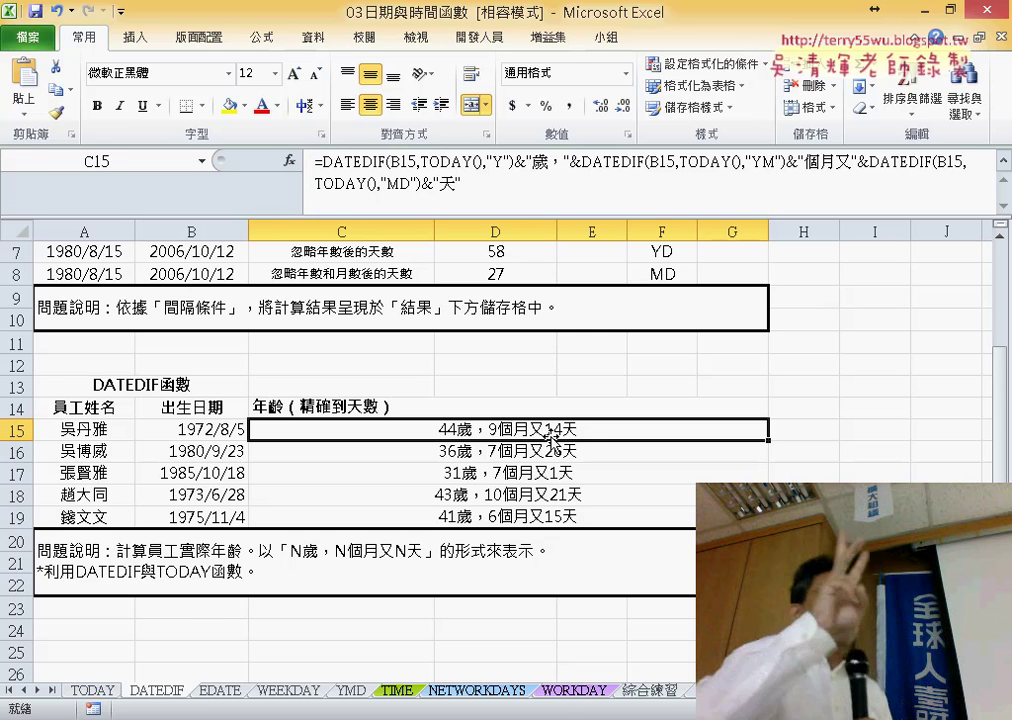
- Undo back to C15's plain =DATEDIF(B15,TODAY(),"Y") showing 44, clearing C16:C19
key("ctrl+z")
key("ctrl+z")
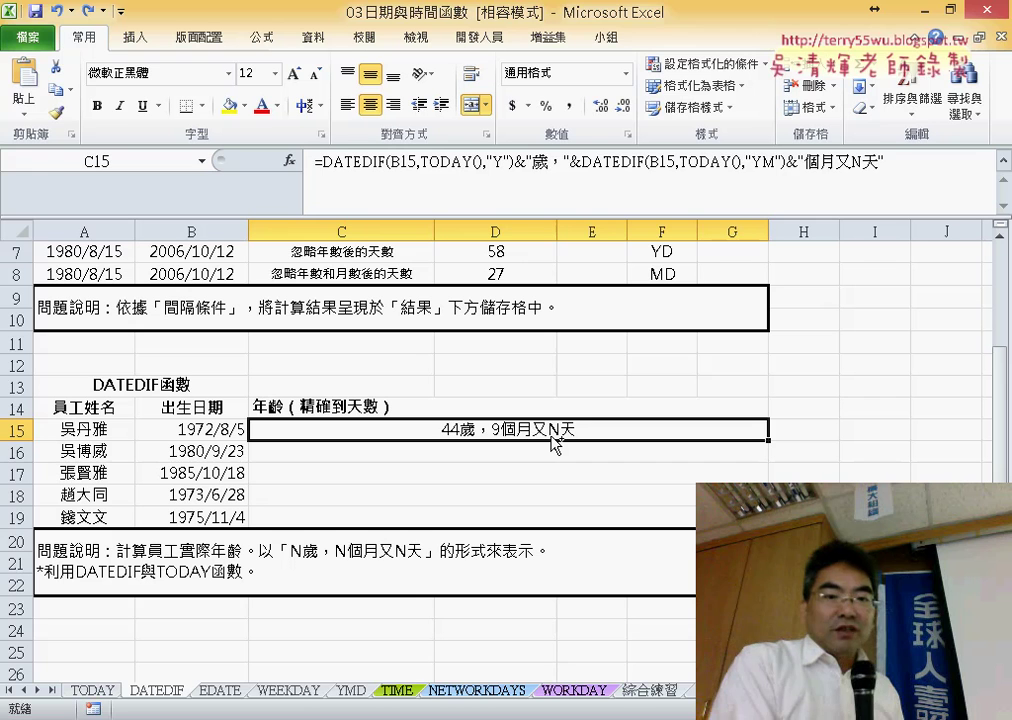
key("ctrl+z")
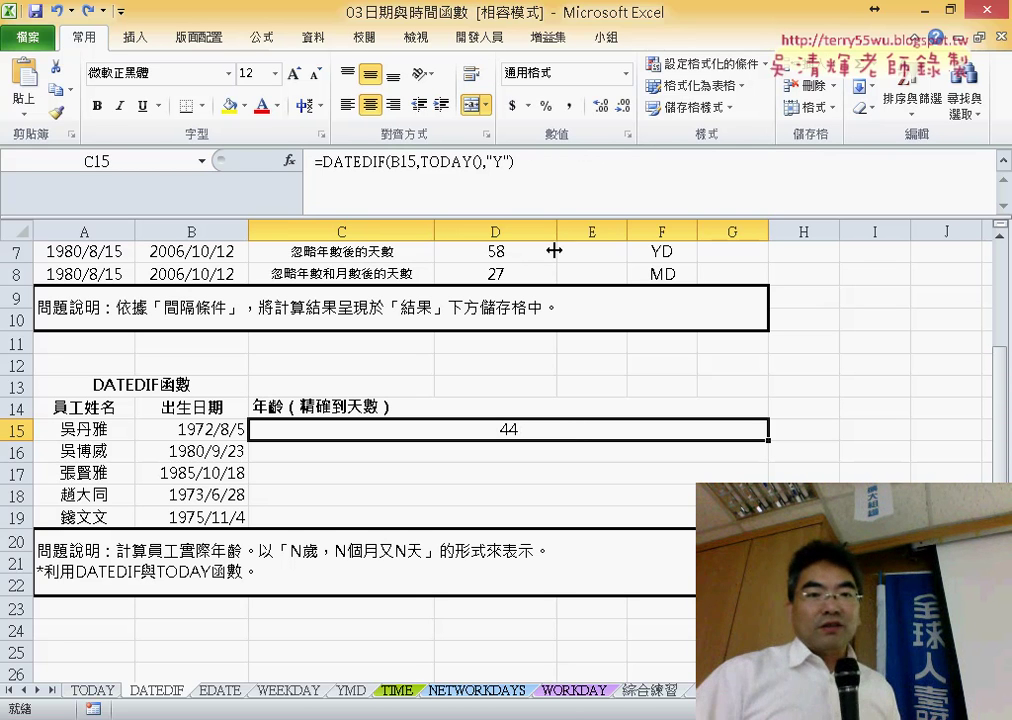
left_click_drag(543, 166, 309, 160)
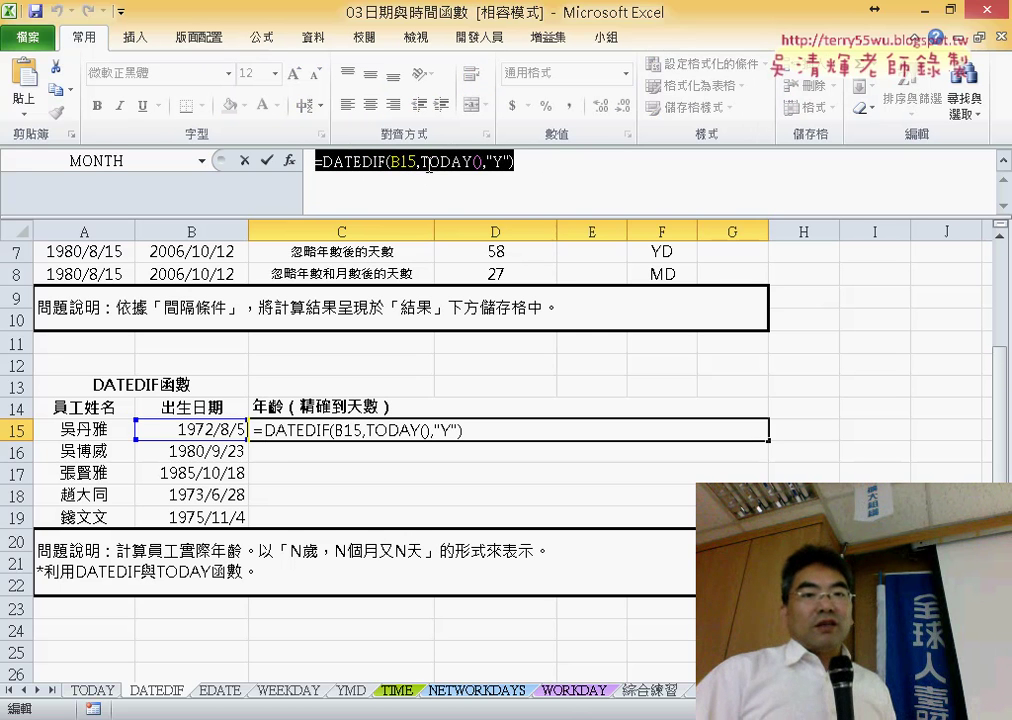
left_click(425, 166)
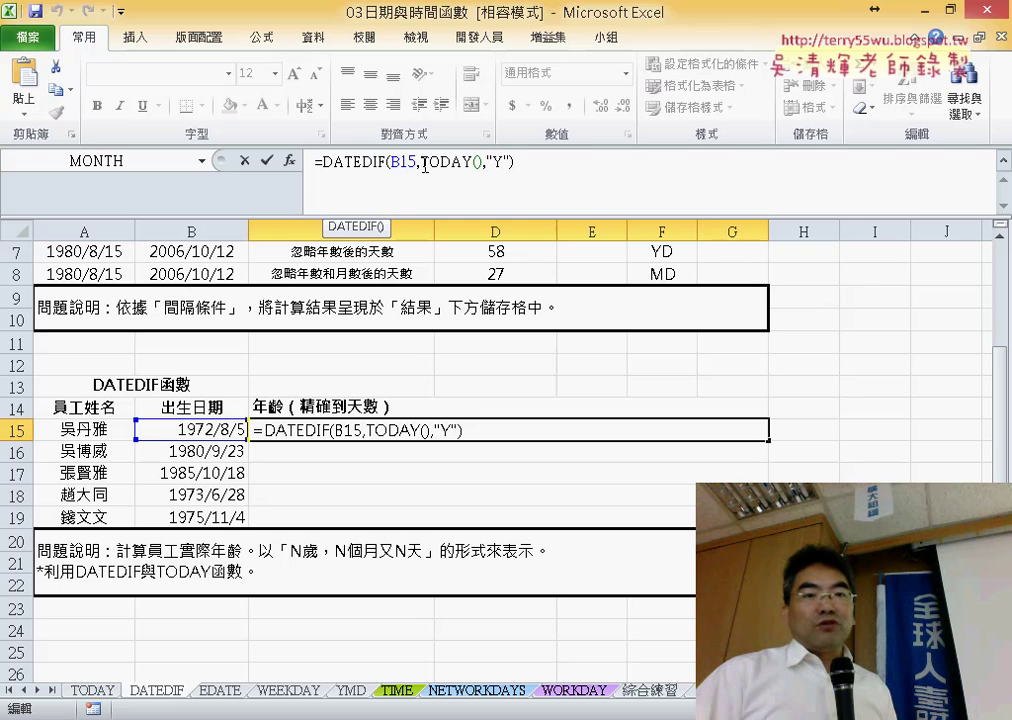
left_click_drag(425, 164, 456, 165)
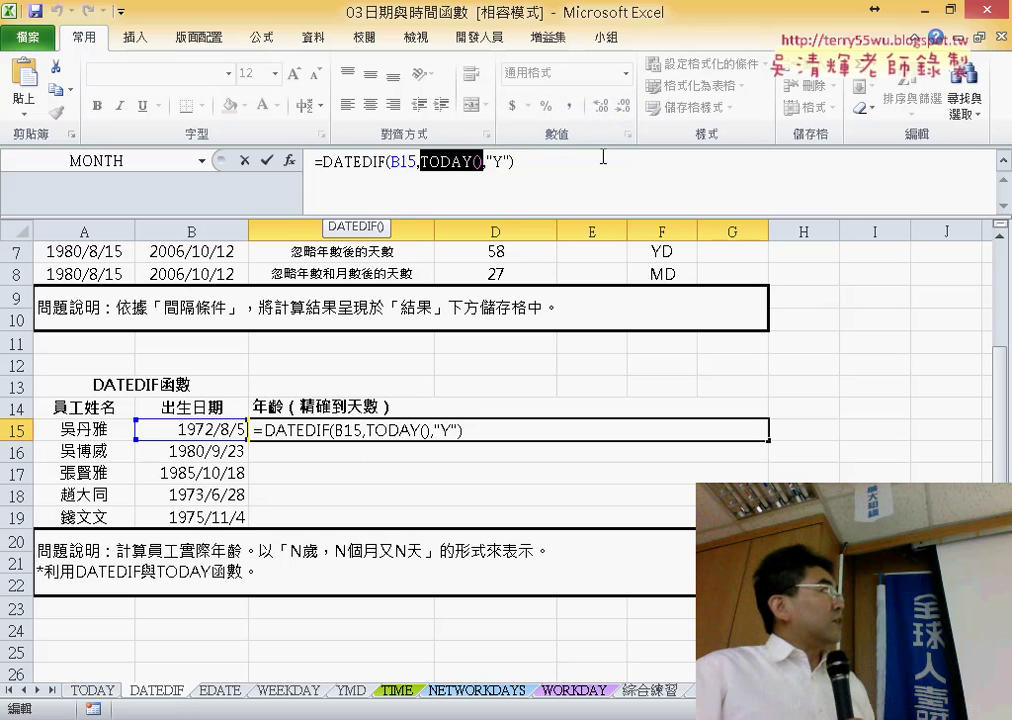
left_click(570, 158)
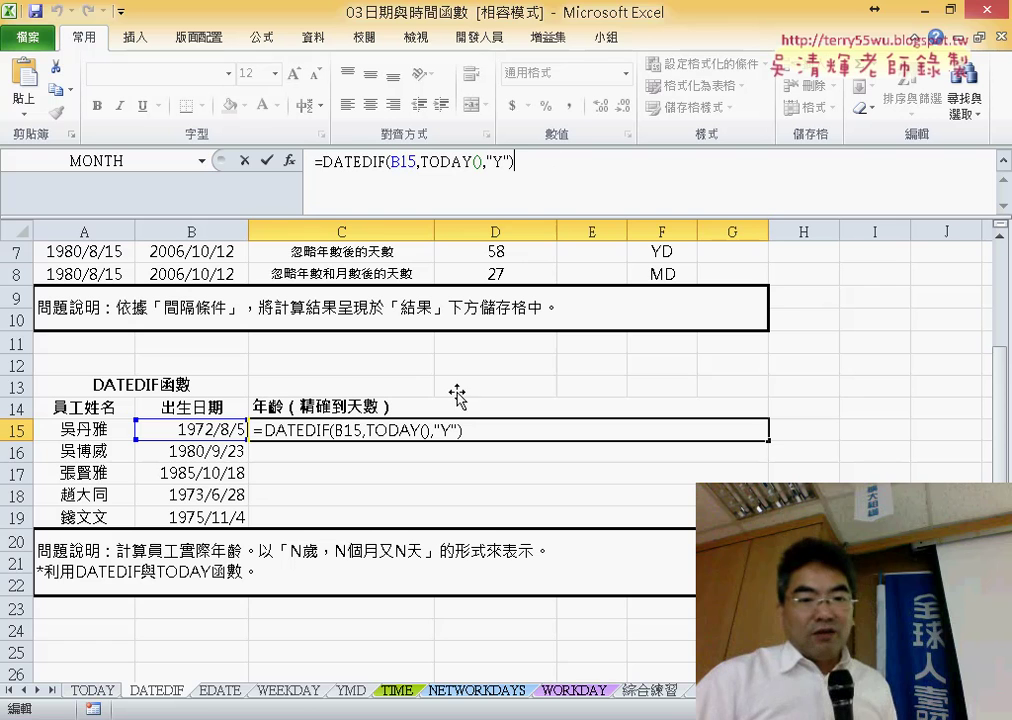
left_click(266, 160)
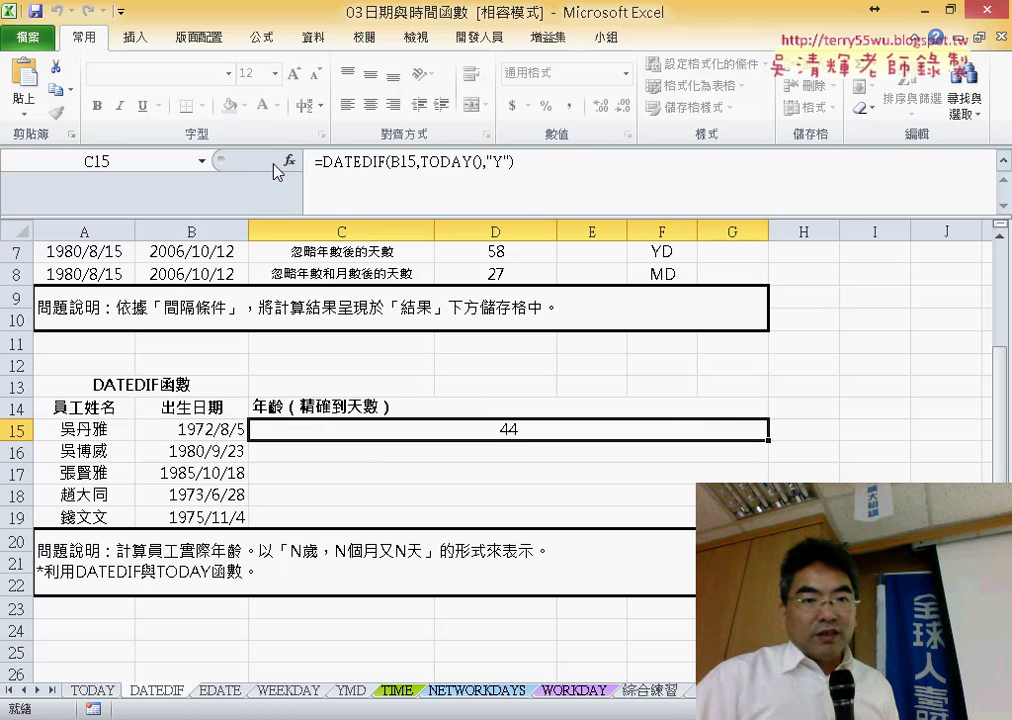
double_click(335, 551)
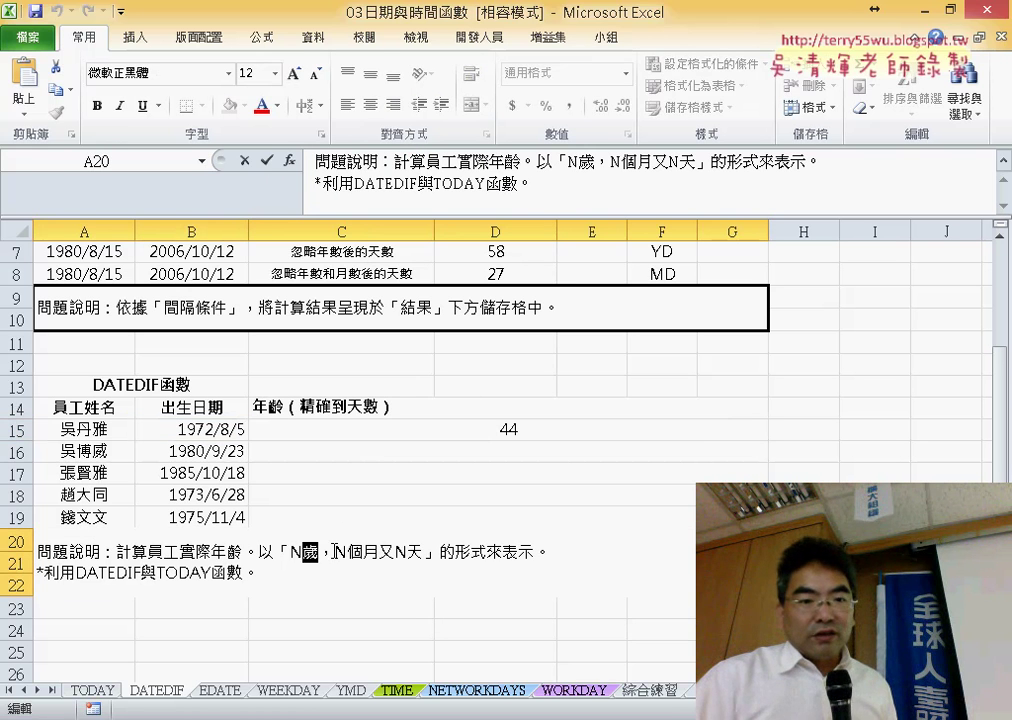
- Append the 歲，N個月又N天 label to C15's years formula, displaying 44歲，N個月又N天
left_click_drag(303, 551, 422, 551)
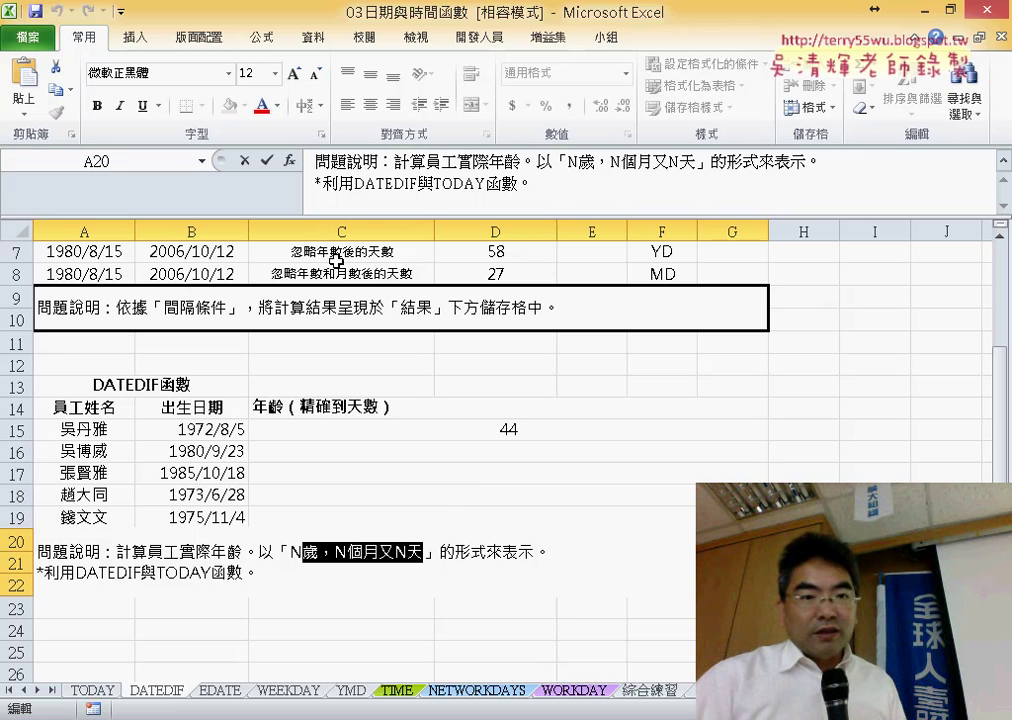
left_click(243, 161)
left_click(519, 430)
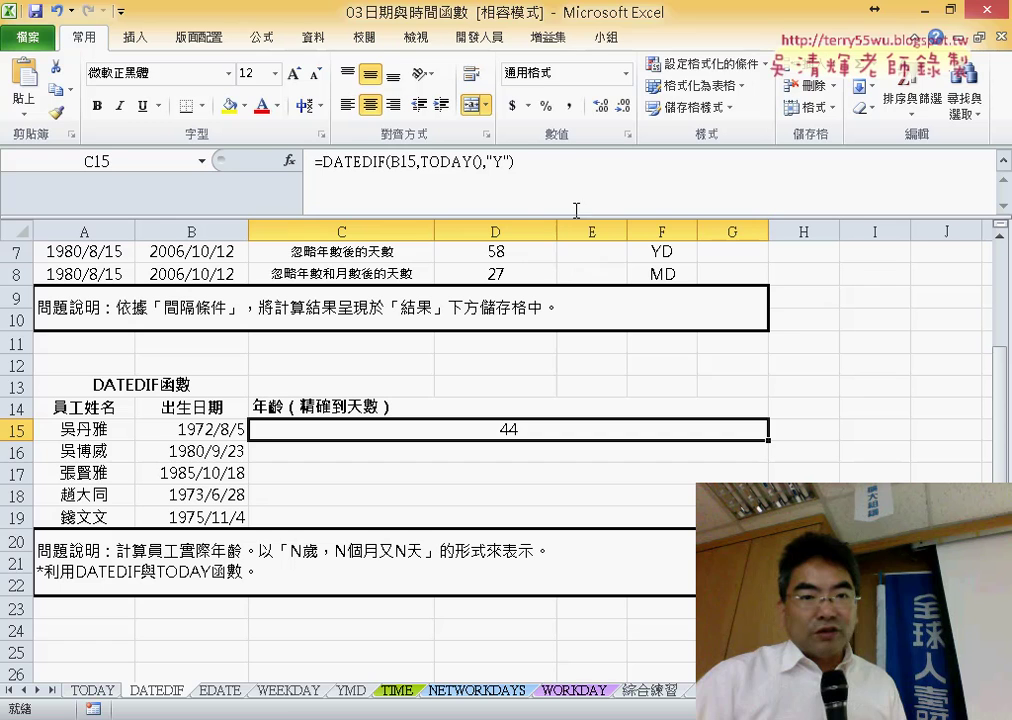
left_click(572, 165)
type("&")
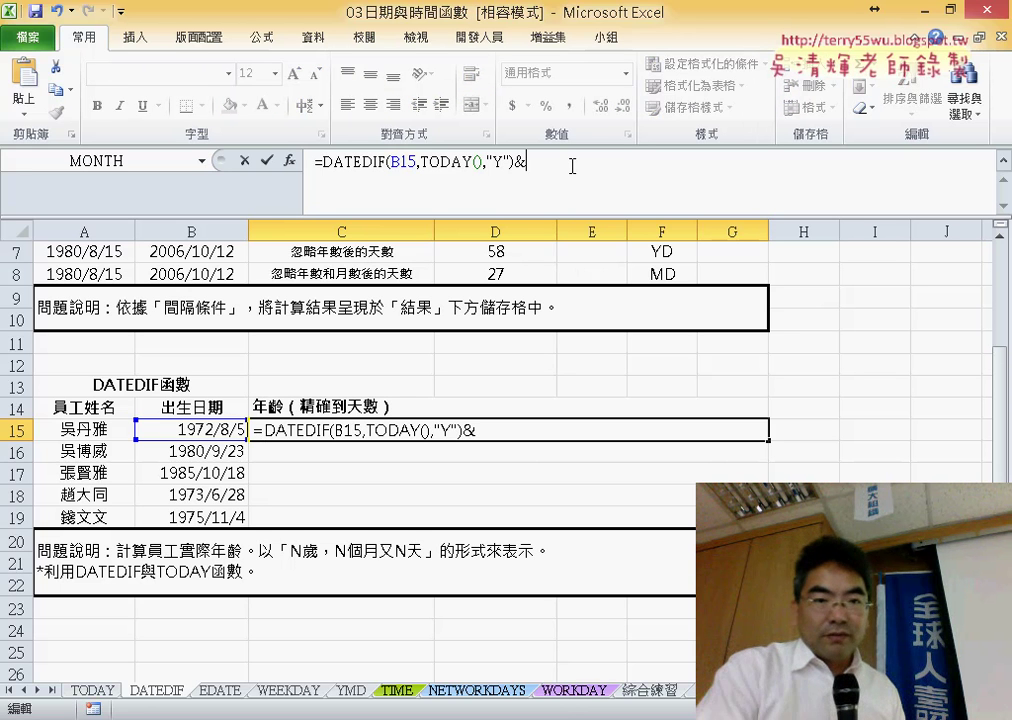
type("\"\"")
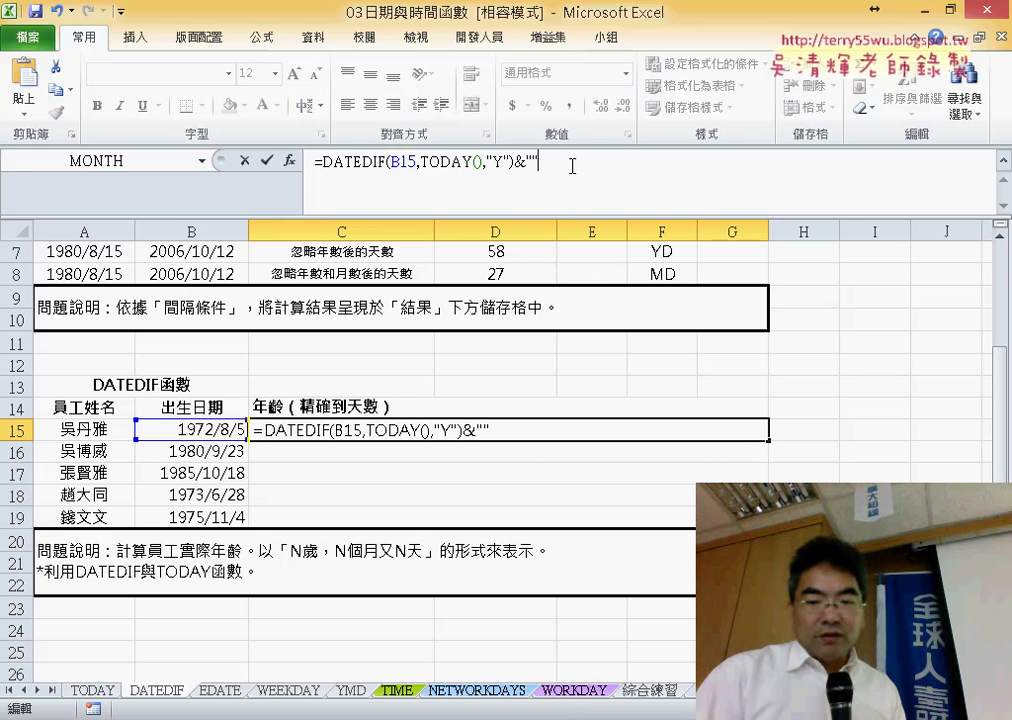
type("歲，N個月又N天")
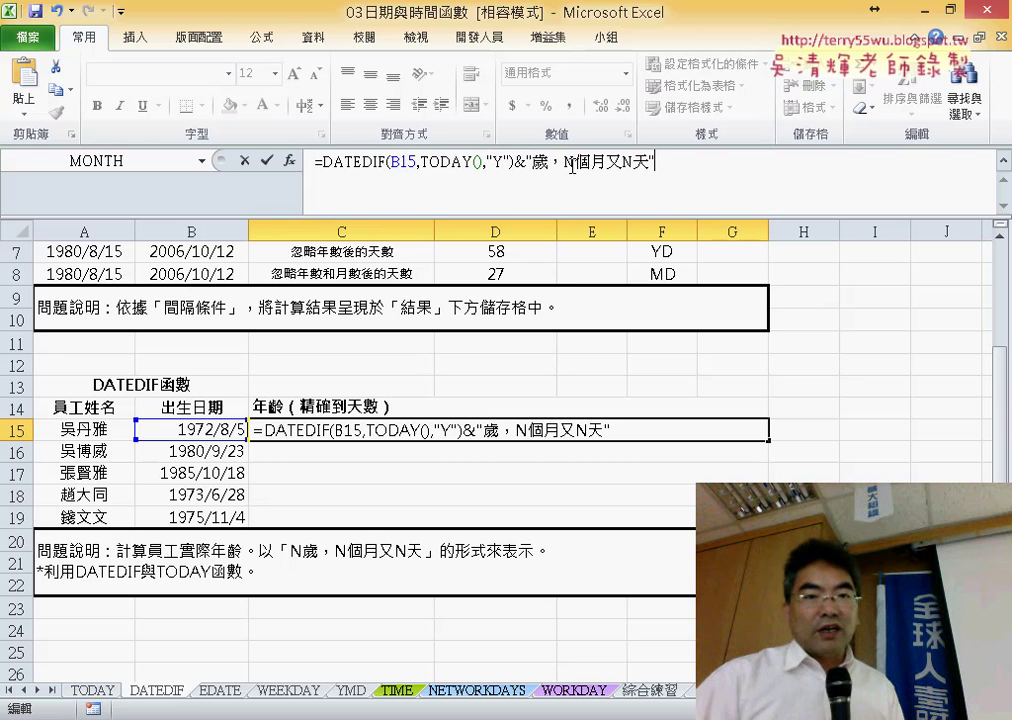
left_click(266, 162)
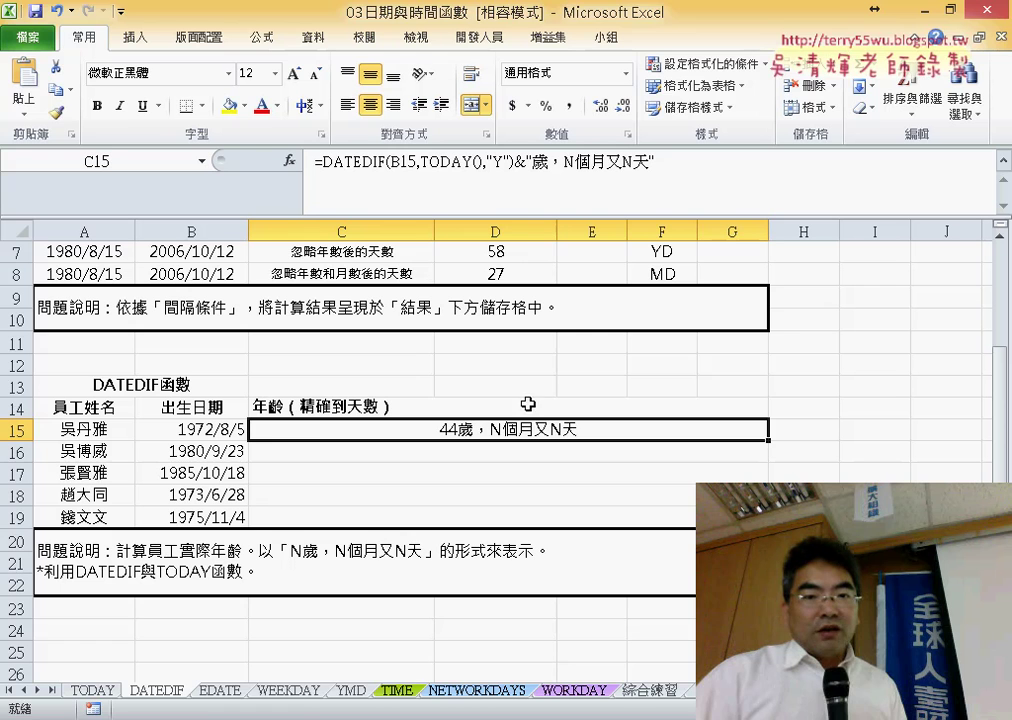
- Copy the years DATEDIF expression and paste it in place of the month N placeholder
left_click_drag(565, 161, 575, 161)
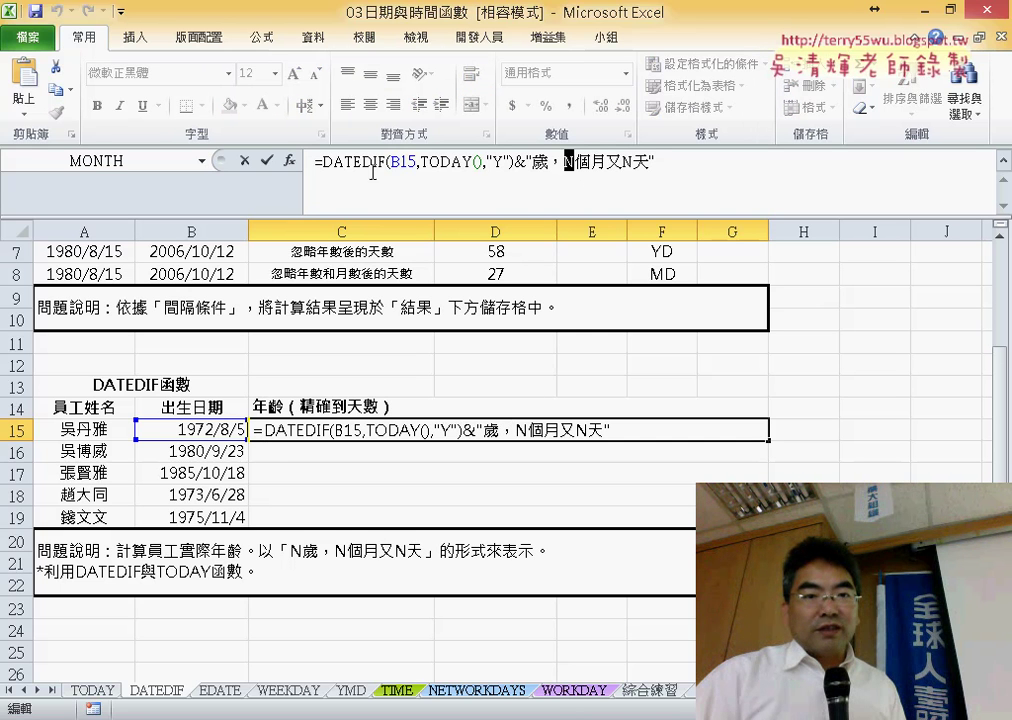
left_click_drag(324, 162, 512, 157)
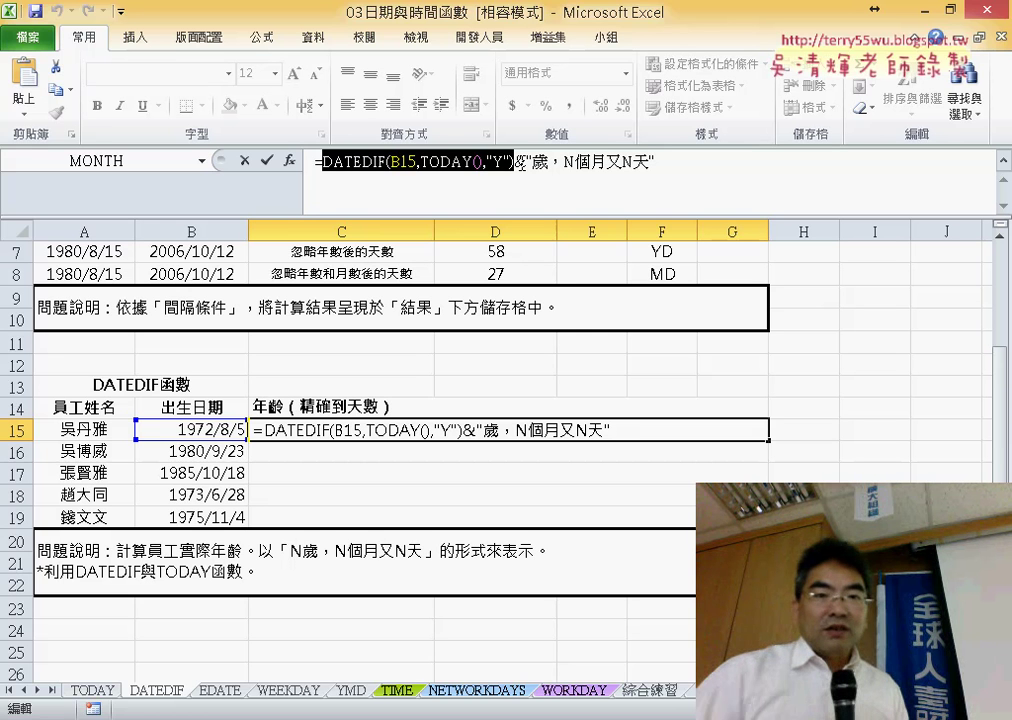
left_click(579, 161)
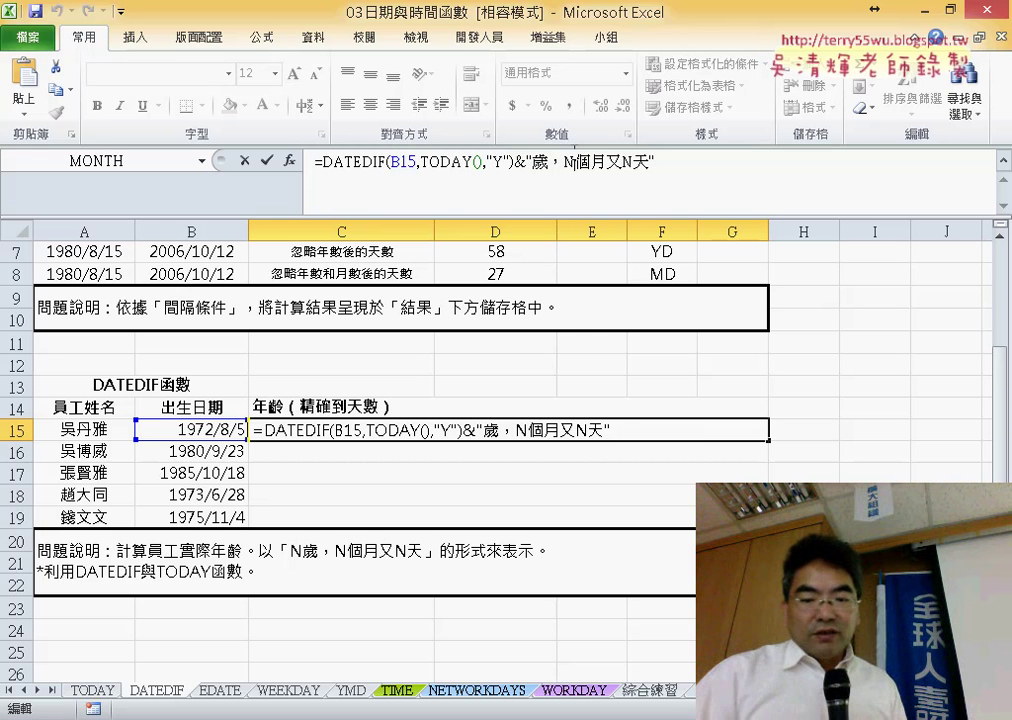
type("\"\"")
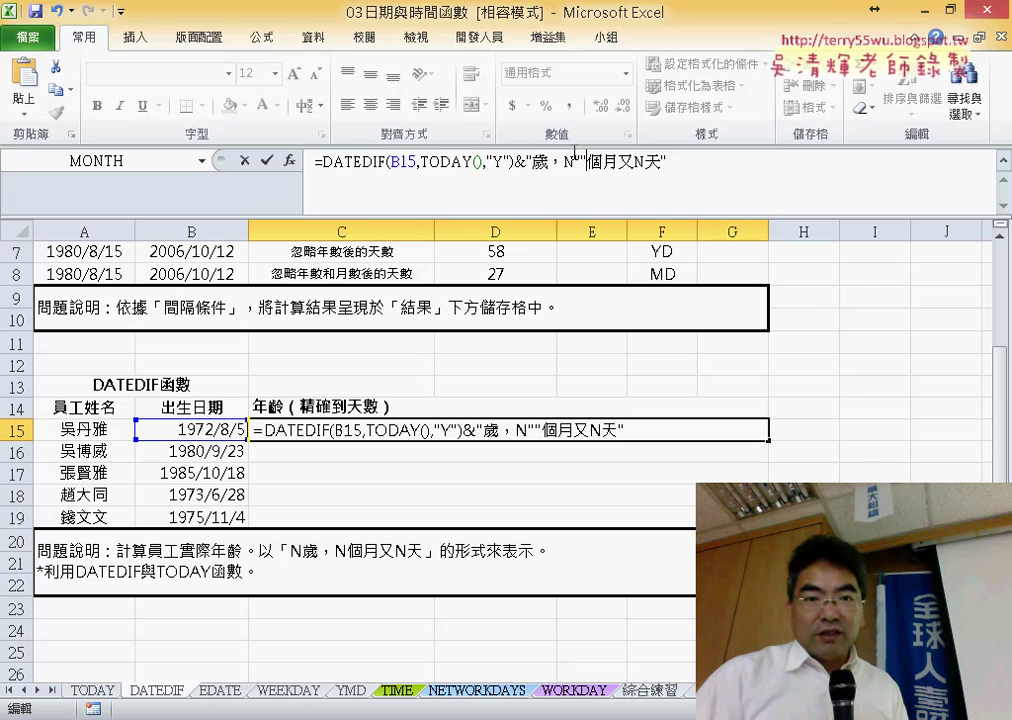
key("BackSpace")
key("BackSpace")
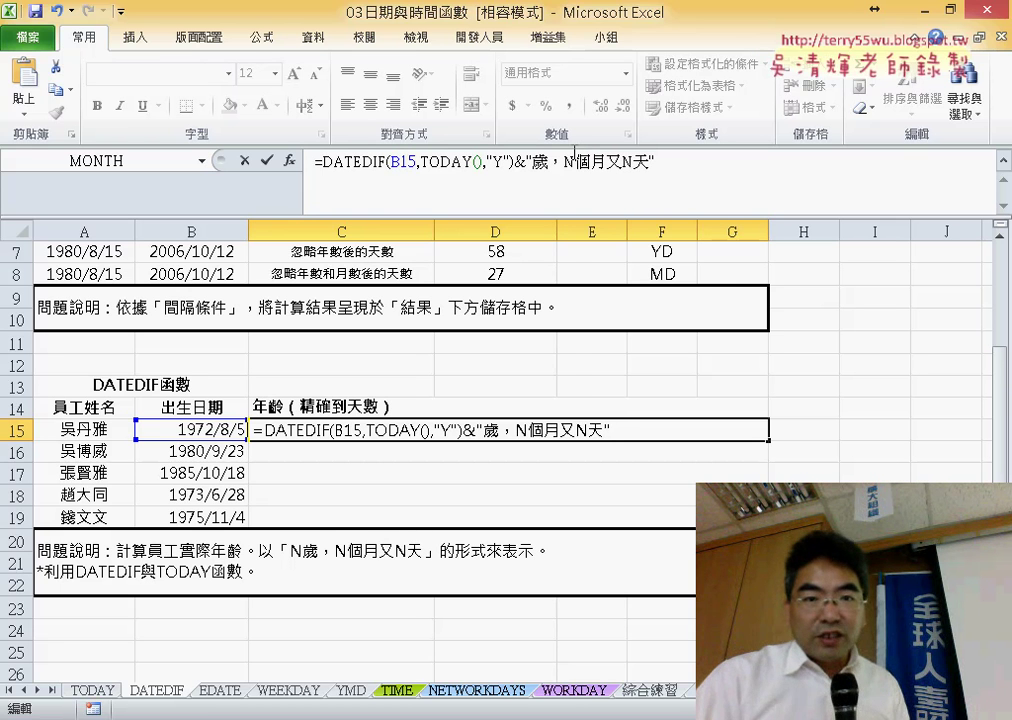
key("BackSpace")
type("\"歲，\"")
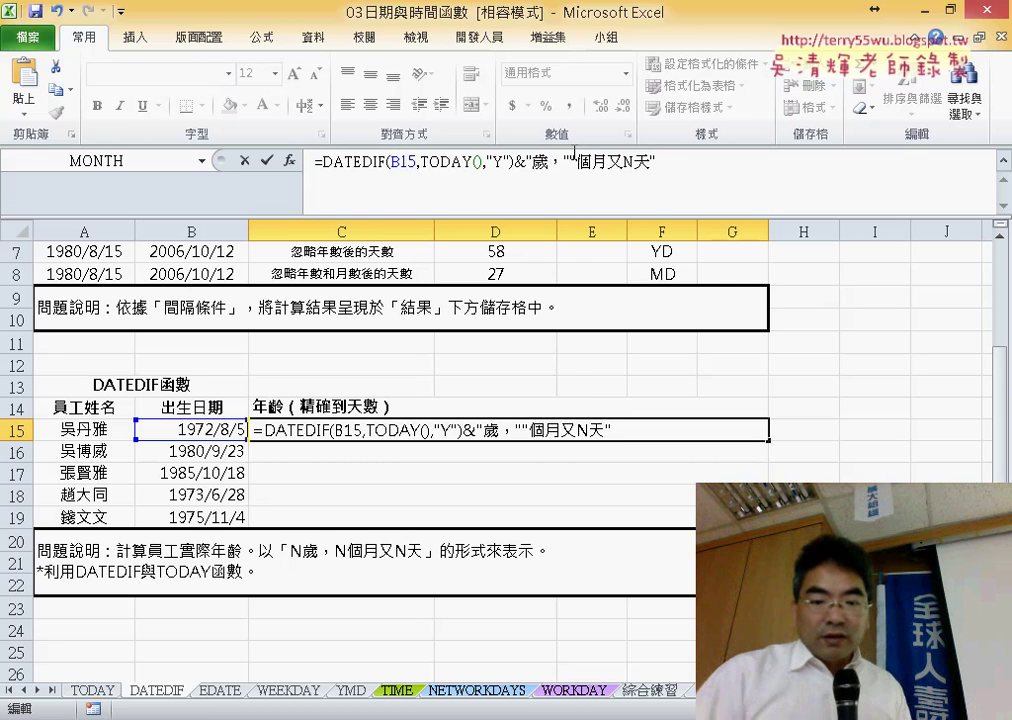
type("&")
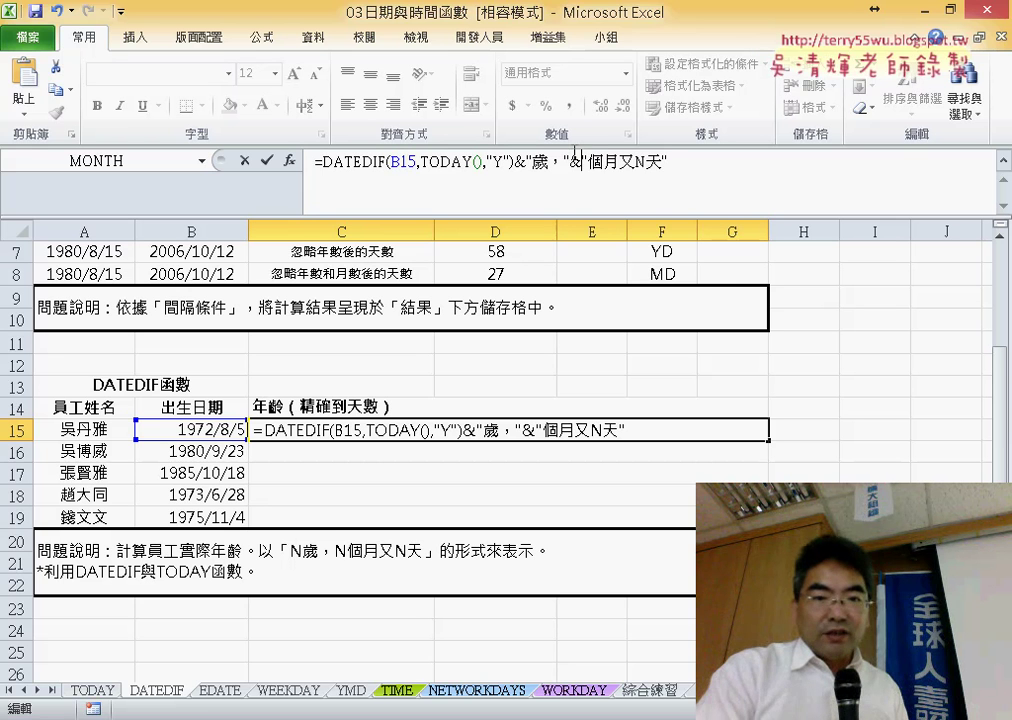
type("&")
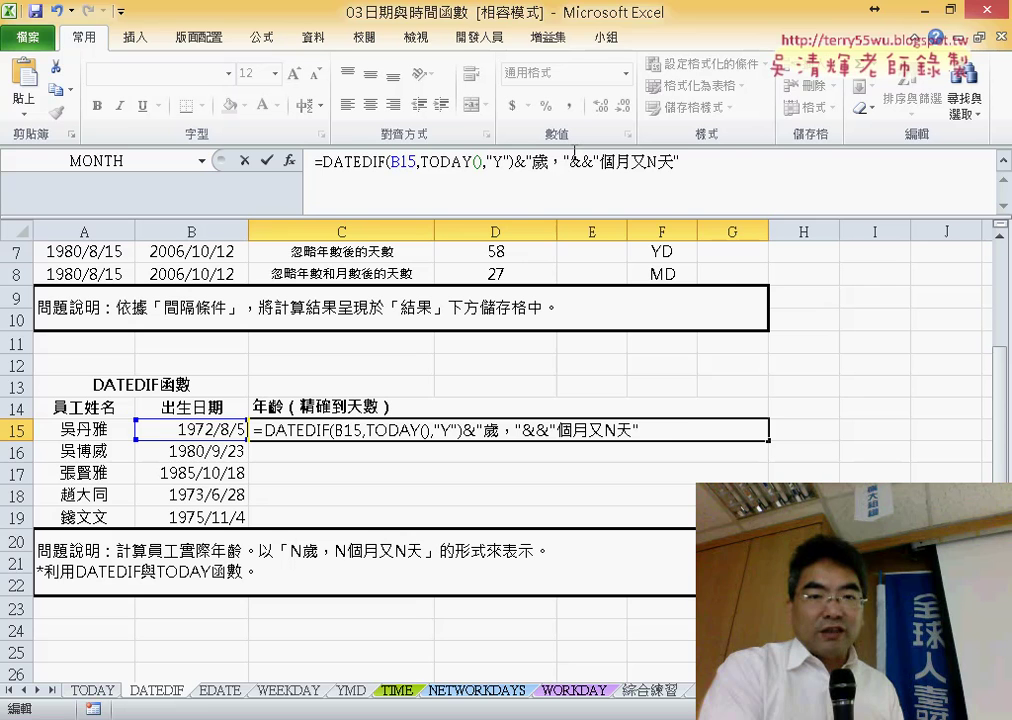
key("ctrl+v")
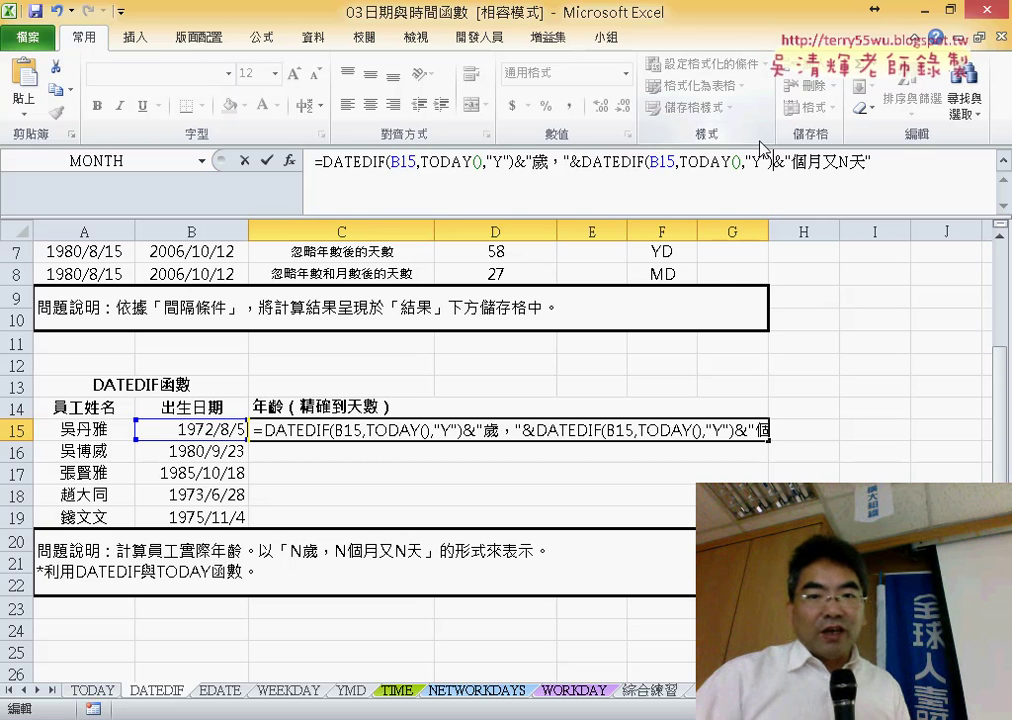
- Set the month unit to "YM" and add a "MD" DATEDIF for days, showing 44歲，9個月又14天
left_click(765, 161)
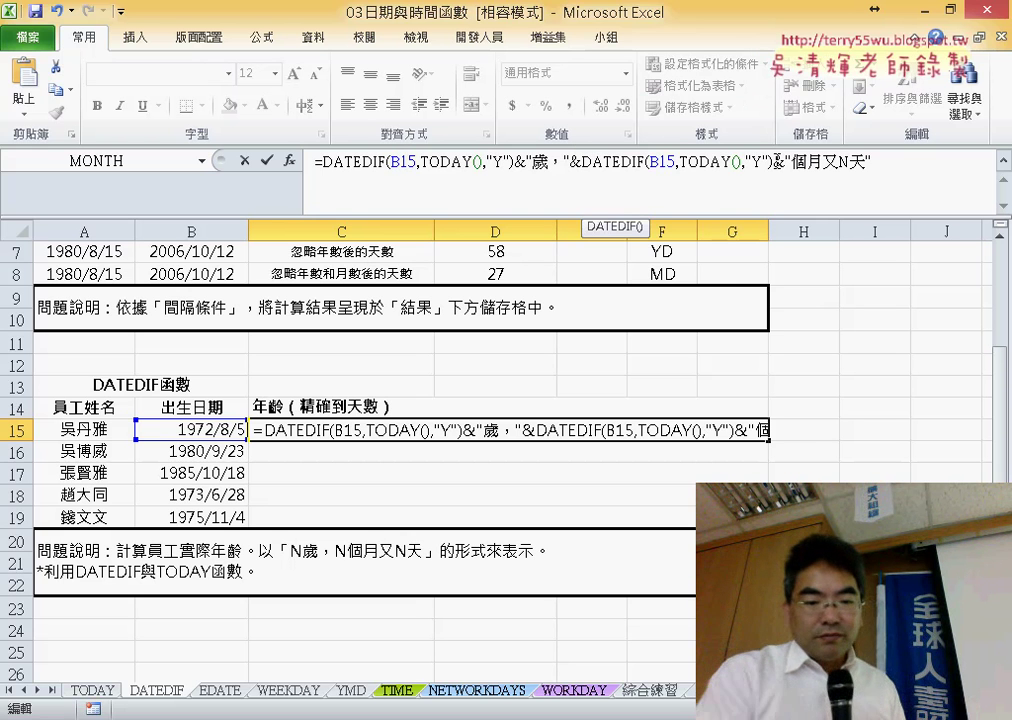
type("M")
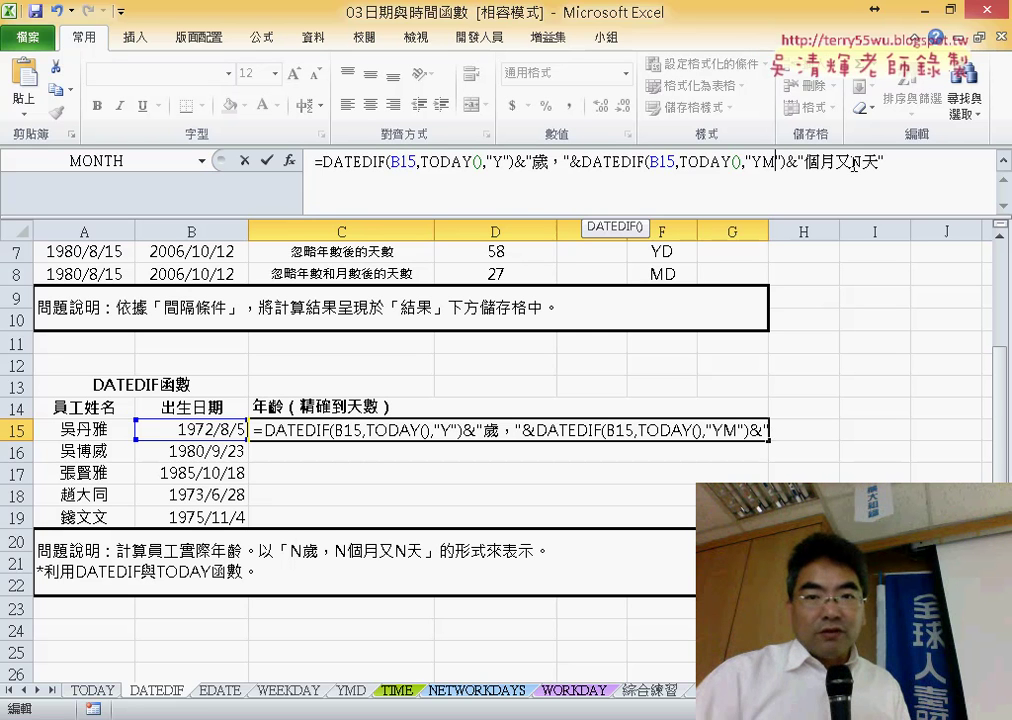
type("\"\"")
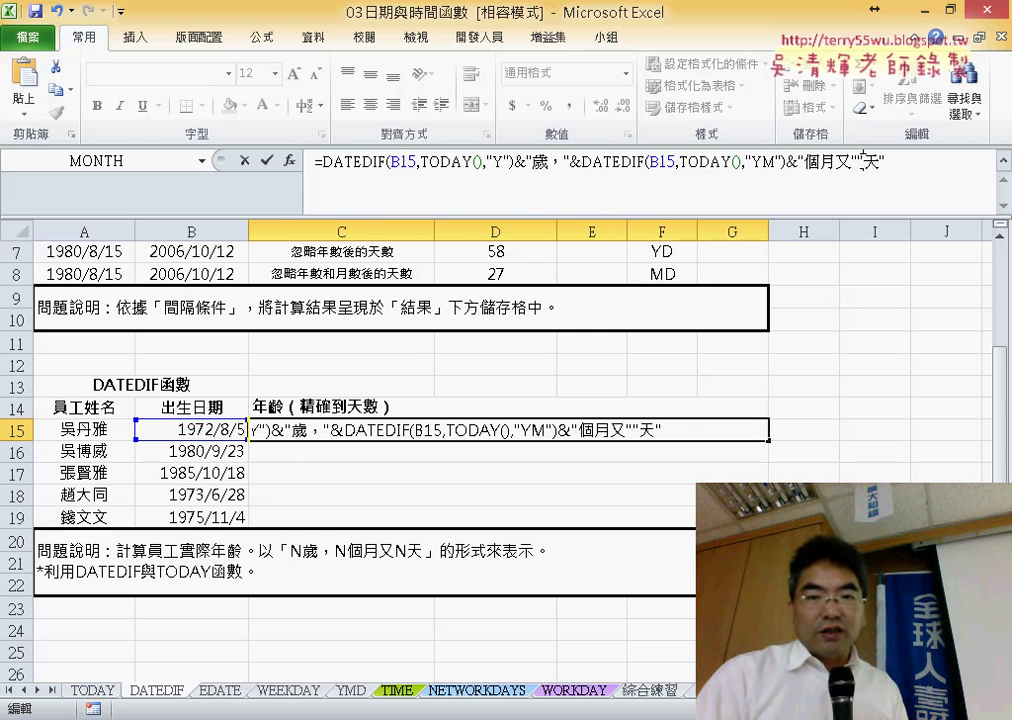
type("&")
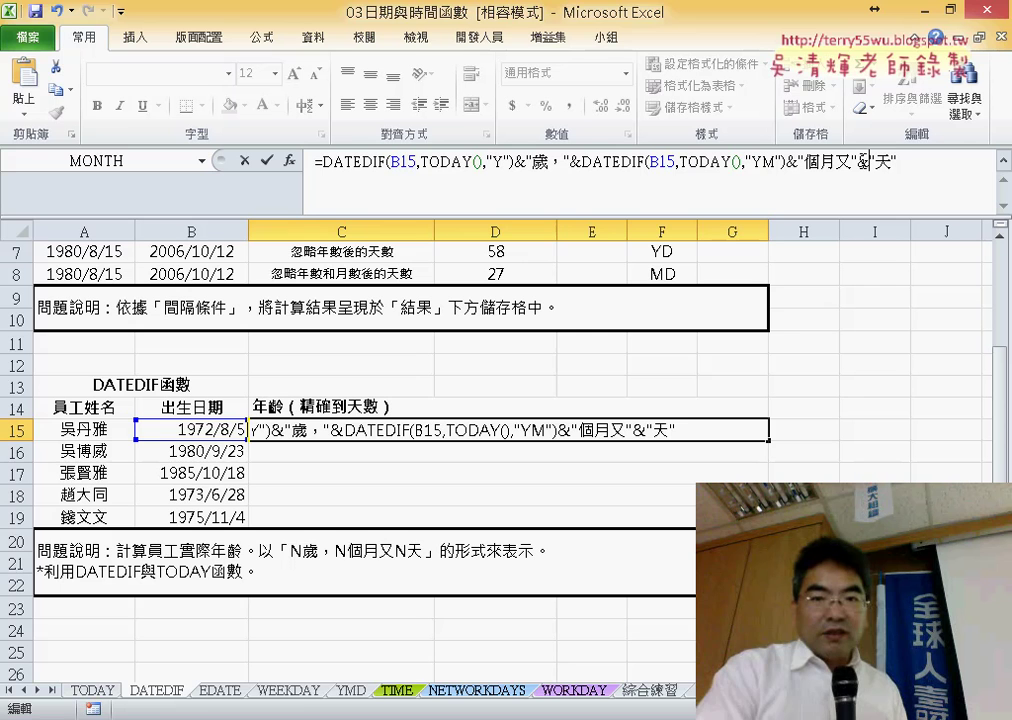
type("&")
type("DATEDIF(B15,TODAY(),\"Y\")")
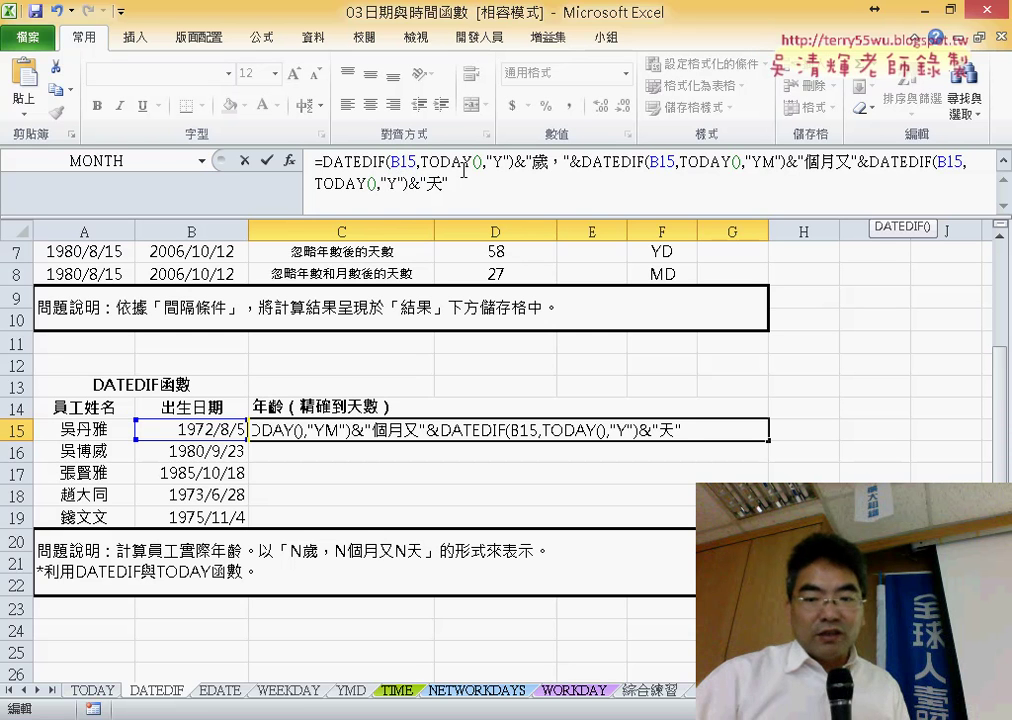
key("BackSpace")
type("M")
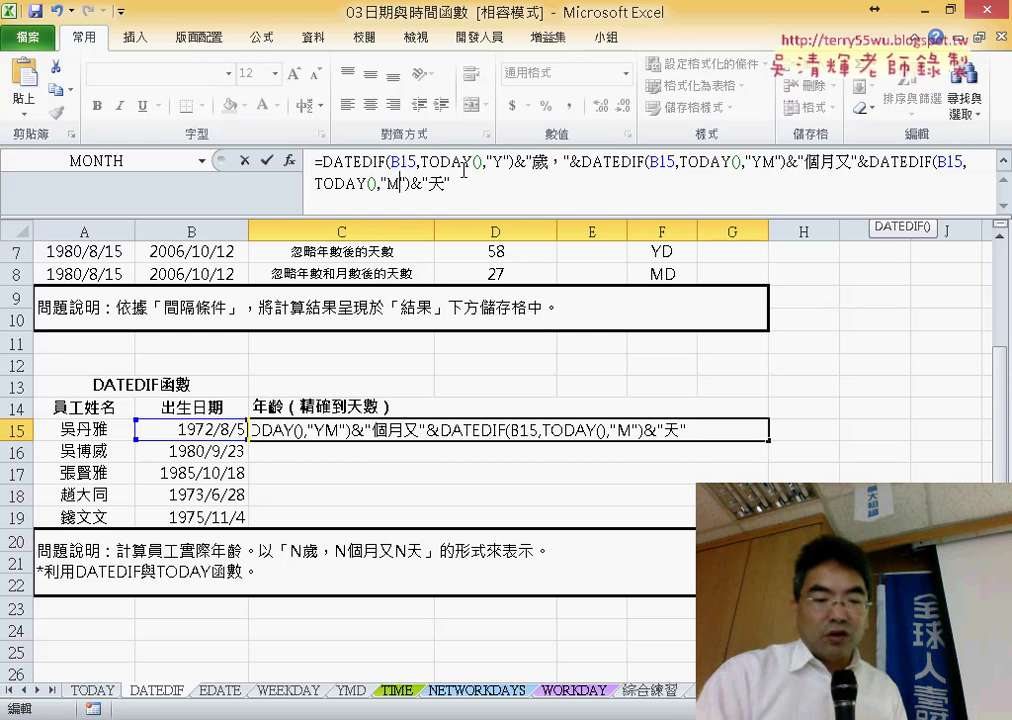
type("D")
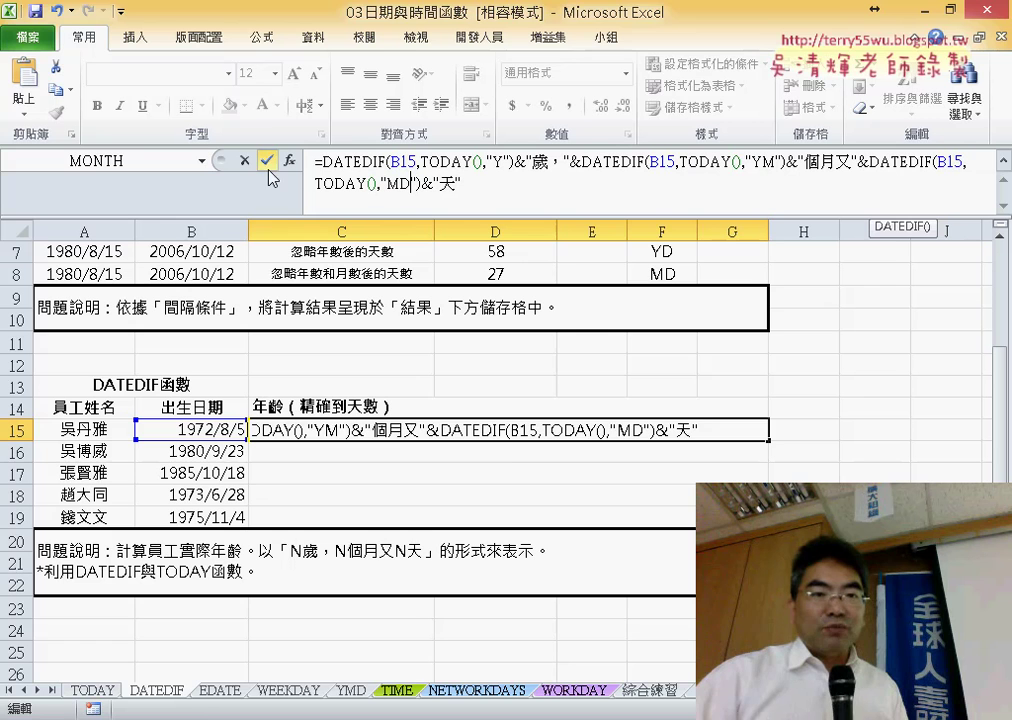
left_click(267, 161)
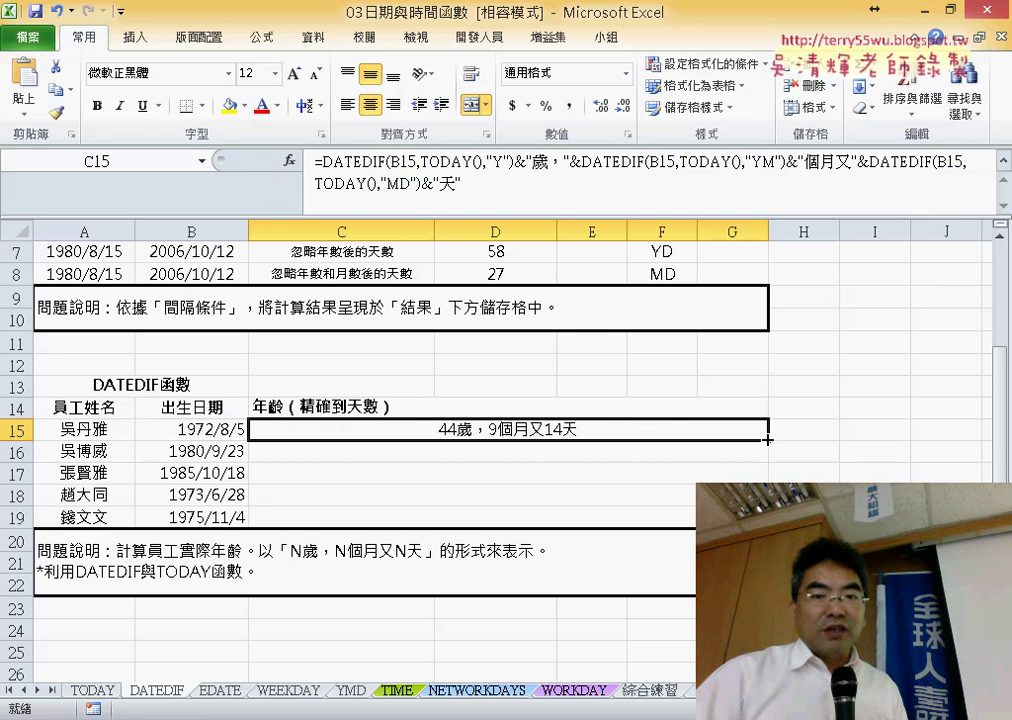
- Fill C15's exact-age formula down to C19, giving ages such as 31歲，7個月又1天
left_click_drag(767, 440, 767, 522)
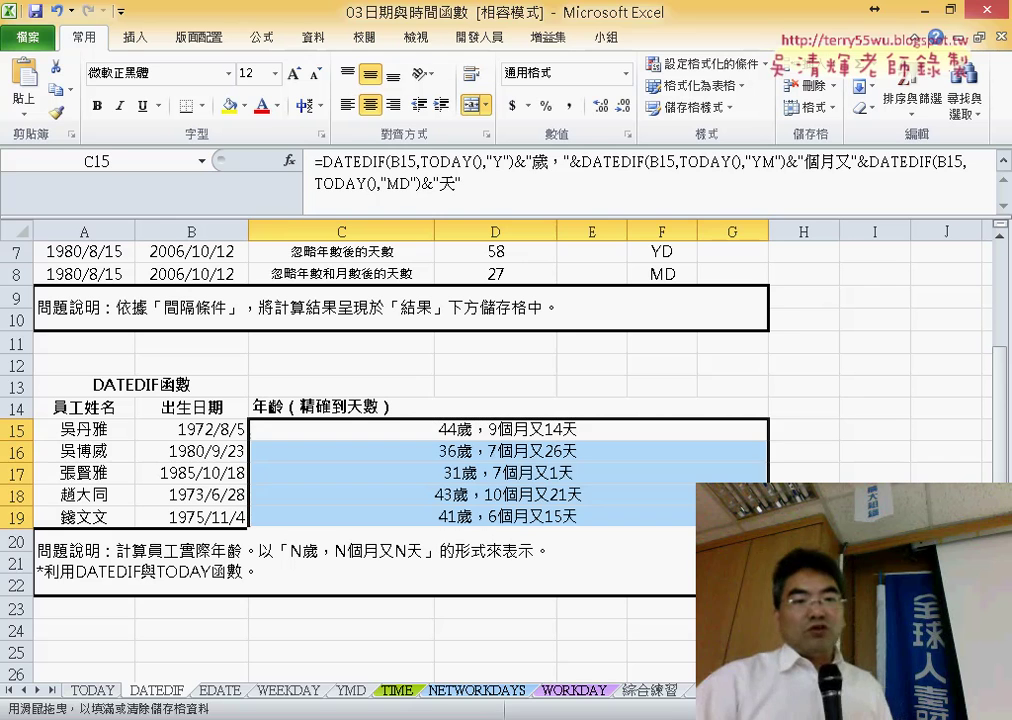
left_click(900, 451)
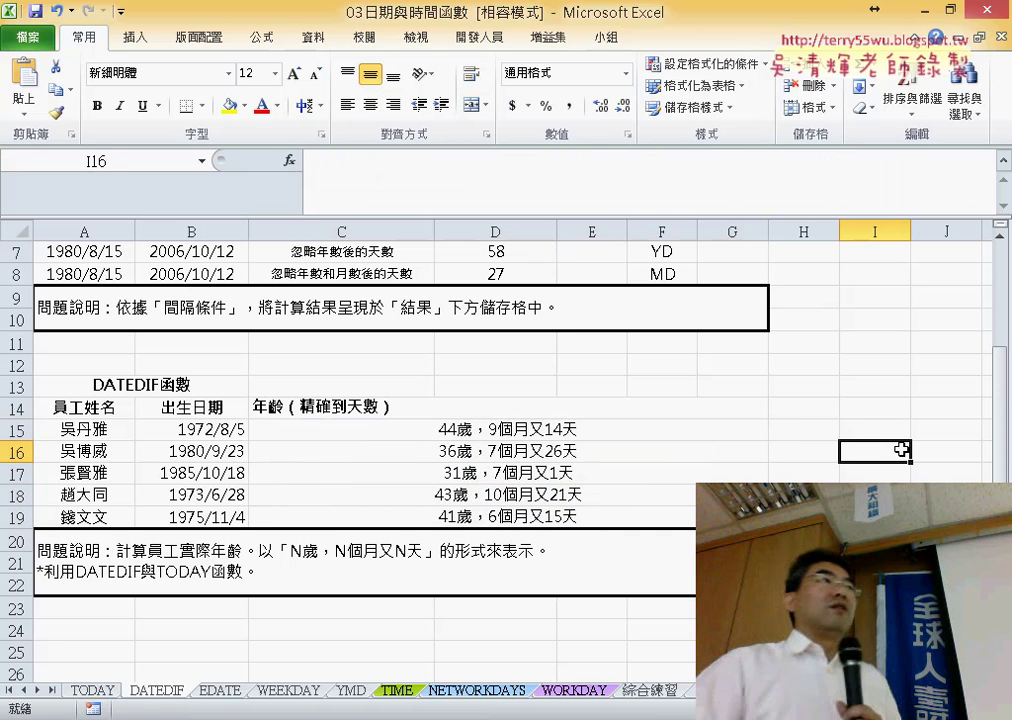